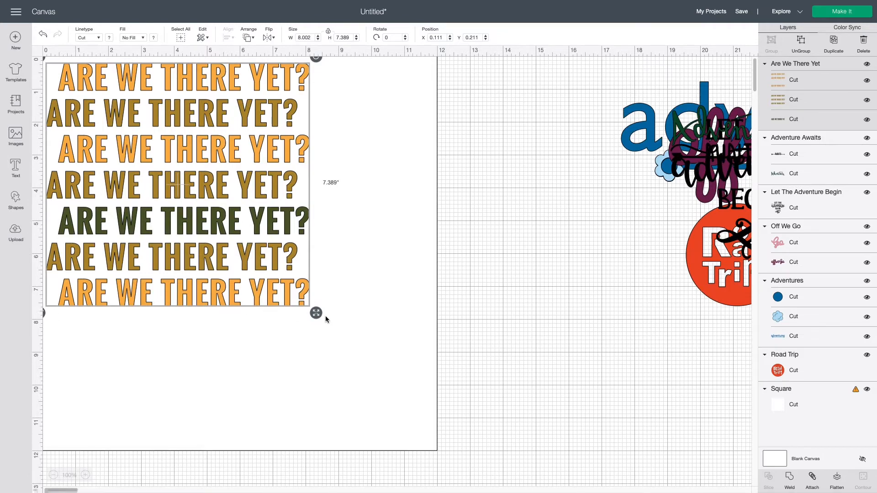
- Enlarge the Are We There Yet text block to nearly fill the 12-inch square, and place the attached background at X 0, Y 0
left_click_drag(326, 318, 437, 454)
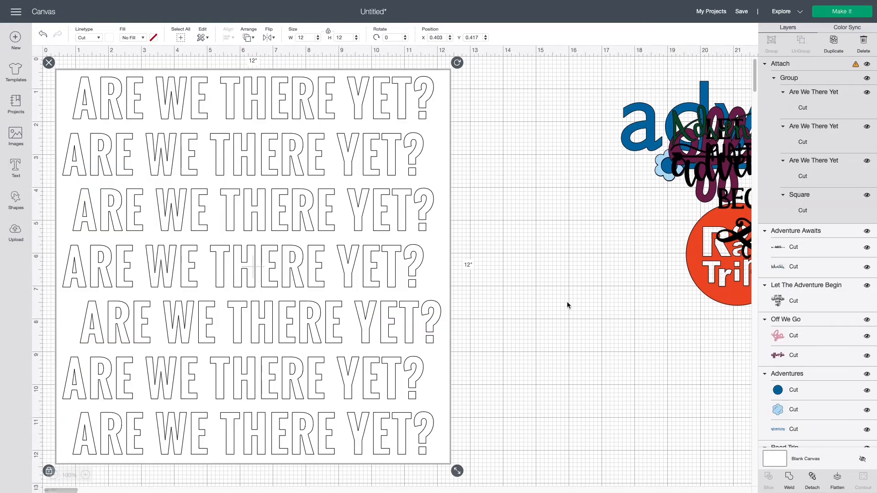
left_click_drag(411, 284, 393, 270)
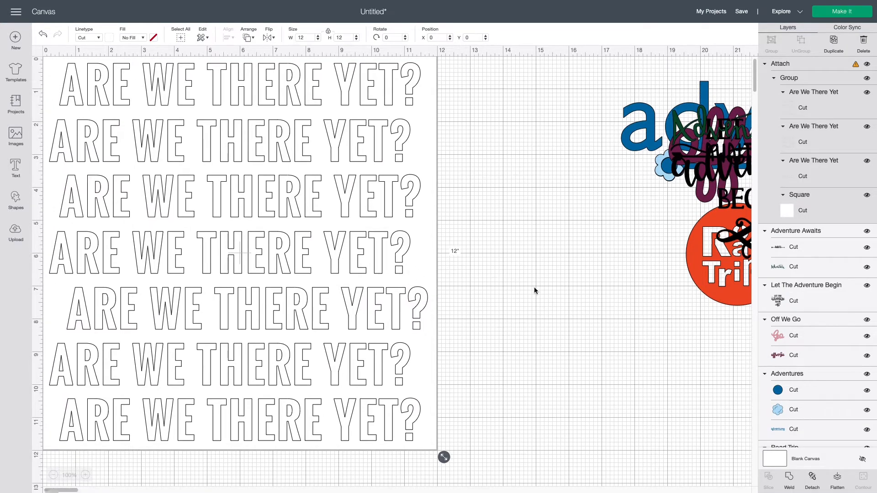
- Separate the Let The Adventure Begin, Adventure Awaits and Off We Go designs from the pile into the open area beside the page
left_click_drag(694, 254, 521, 359)
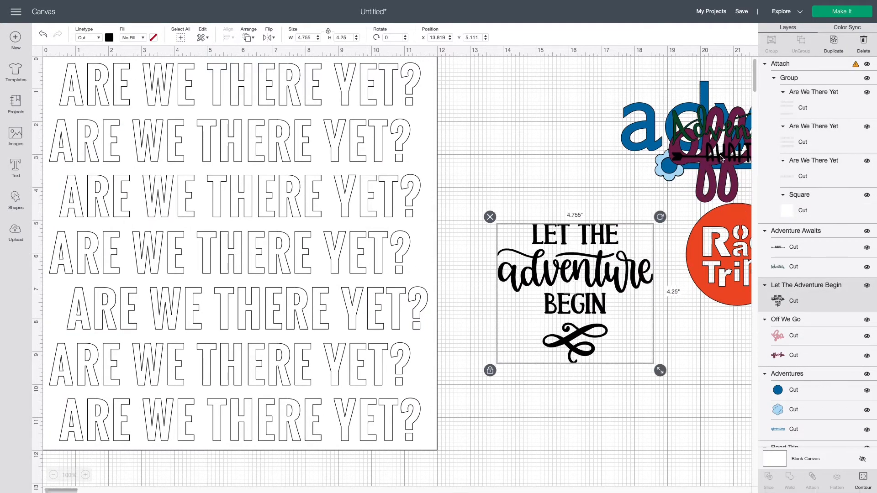
left_click_drag(721, 158, 545, 361)
left_click_drag(713, 187, 516, 408)
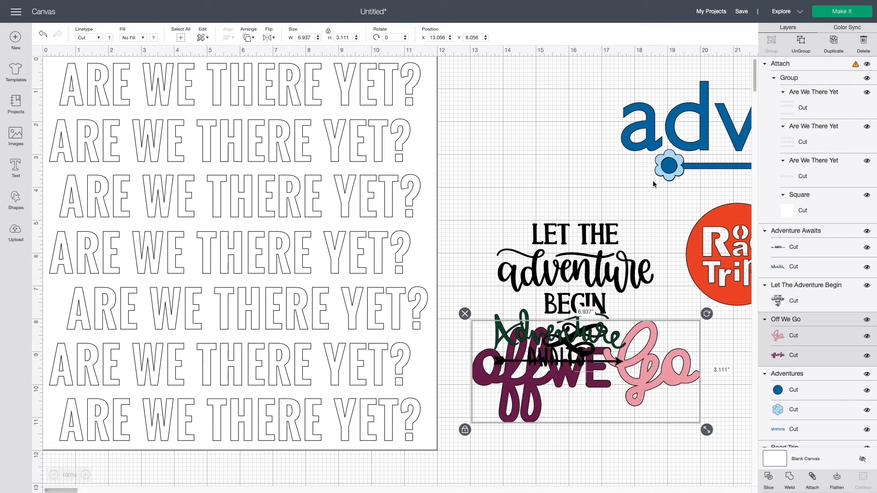
- Shift the Adventures title partly onto the page and send it to the front of the Are We There Yet background
left_click_drag(685, 137, 388, 187)
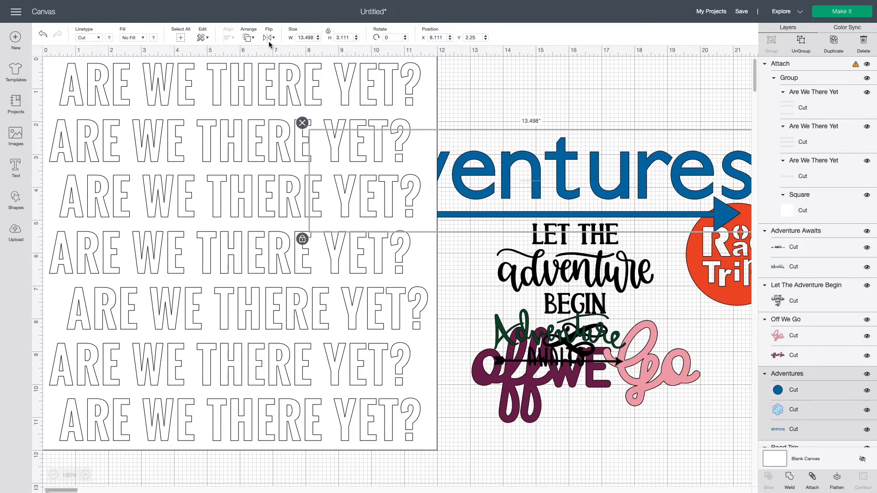
left_click(248, 37)
left_click(260, 90)
- Shrink the Adventures title to about 9.73 inches wide and place it near the page's upper edge at X 0.75, Y 0.778
left_click_drag(551, 165, 336, 148)
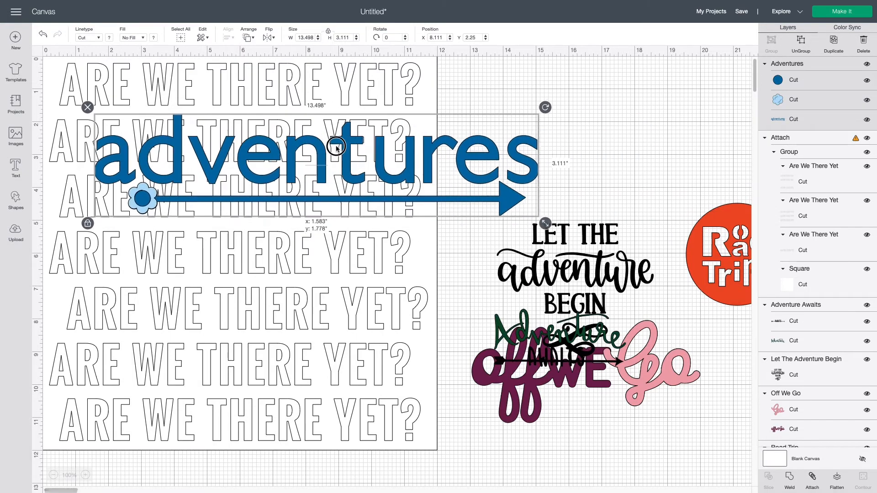
left_click_drag(545, 223, 421, 201)
left_click_drag(373, 143, 346, 113)
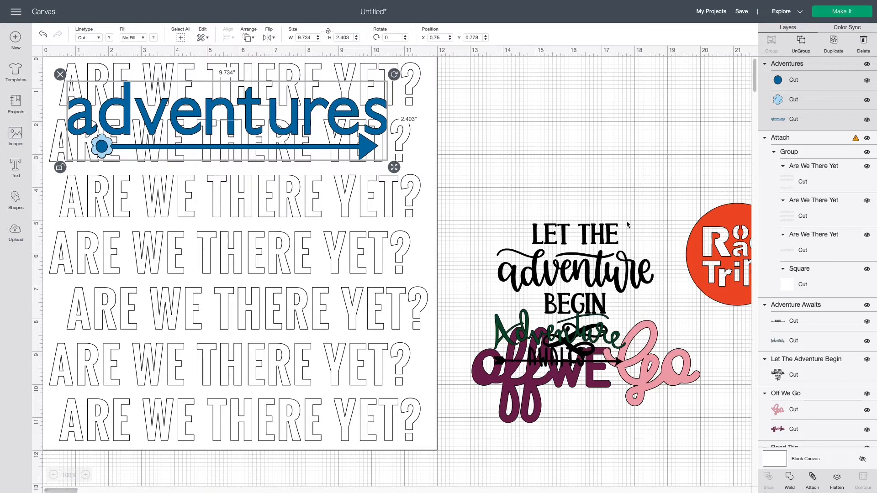
- Move the Road Trip circle to about X 16.79, Y 2.29, in the open area beside the page
left_click_drag(698, 249, 610, 176)
scroll(609, 176, "right", 10)
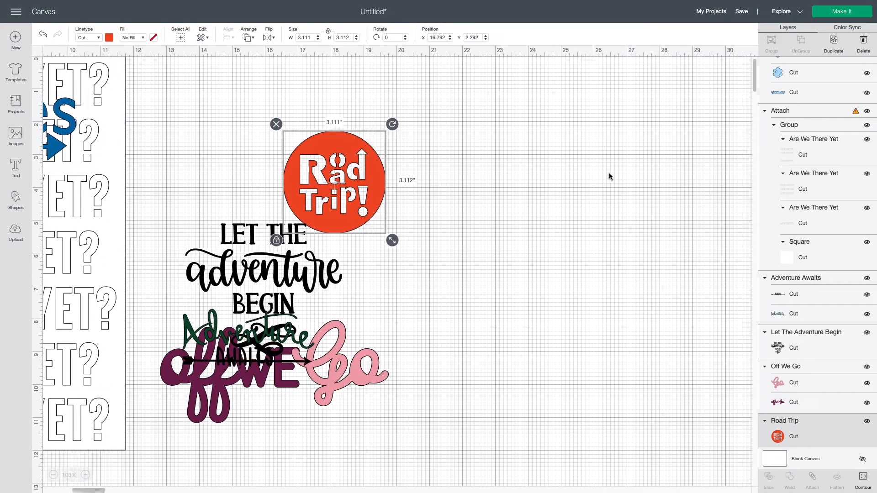
scroll(609, 176, "left", 7)
scroll(610, 176, "down", 9)
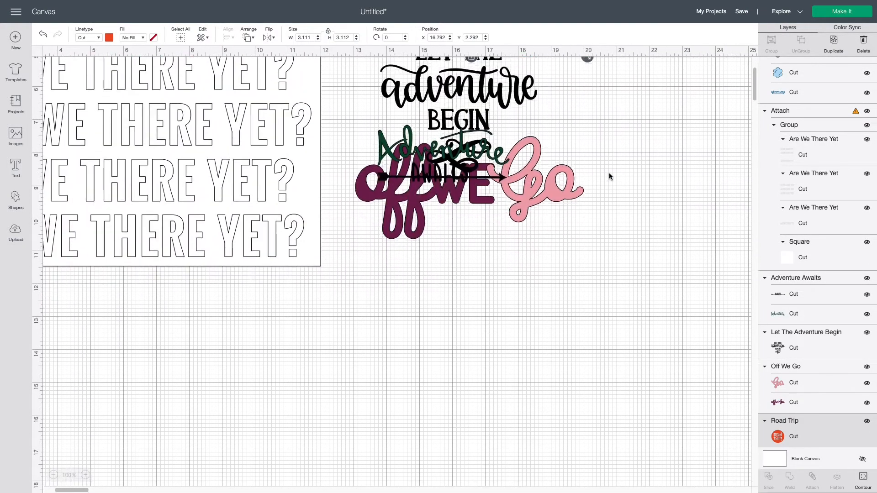
scroll(609, 177, "up", 9)
scroll(609, 176, "left", 3)
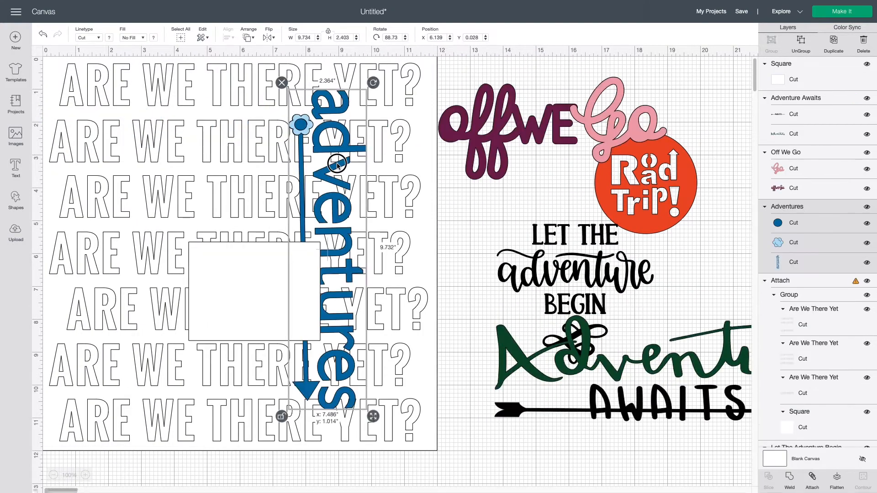
- Shift the vertical Adventures title slightly toward the page's outer edge, to about X 7.75, Y 1.03
left_click_drag(337, 165, 346, 166)
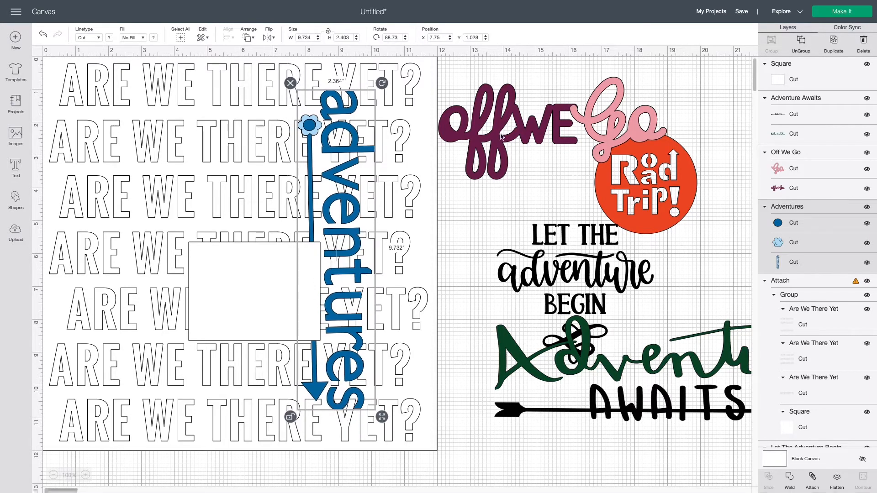
- Move Off We Go onto the page, shrink it to about 3.52 inches wide, rotate it about 90 degrees and place it beside the Adventures arrow
left_click_drag(597, 125, 439, 175)
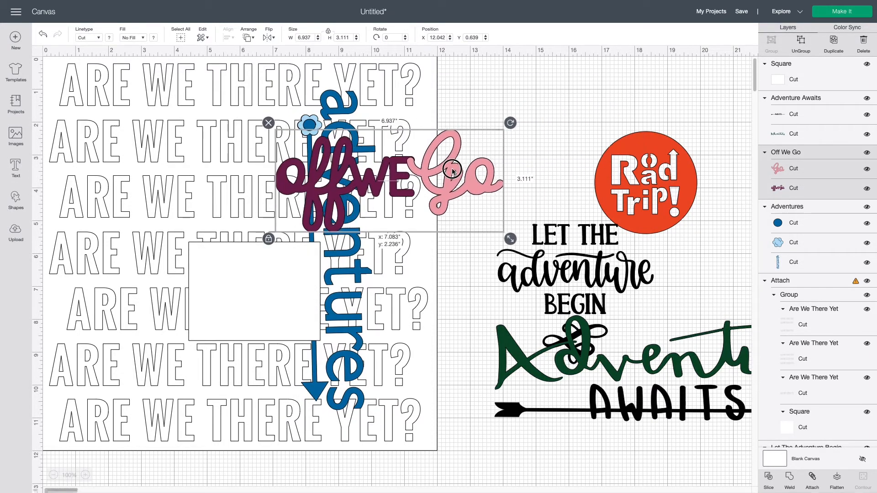
left_click_drag(511, 239, 393, 189)
left_click_drag(396, 125, 365, 220)
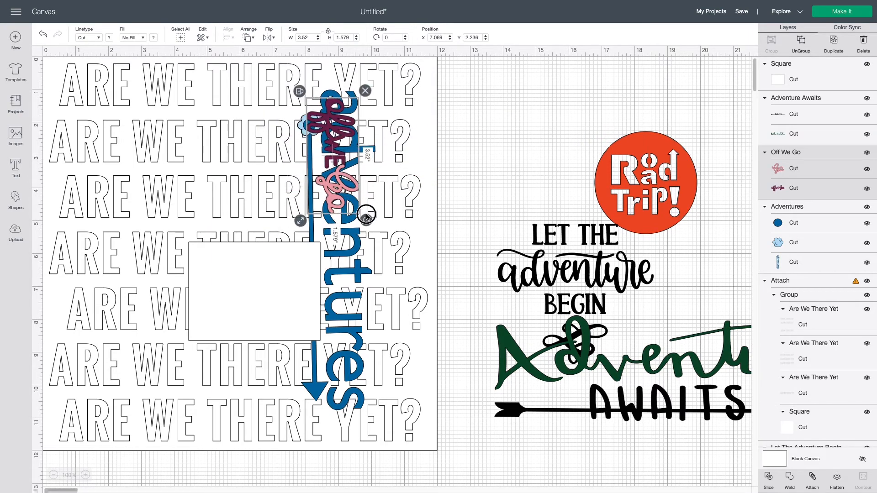
left_click_drag(339, 159, 302, 223)
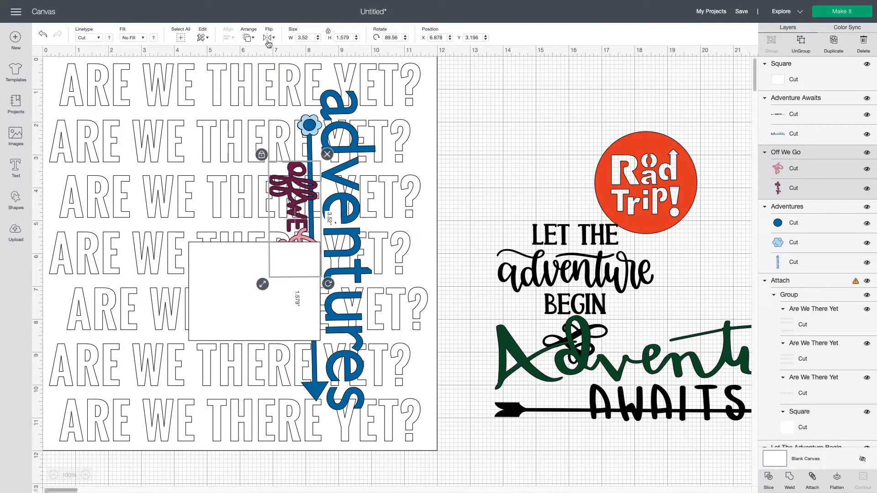
- Send the Off We Go design to the front and move it down along the Adventures arrow
left_click(249, 38)
left_click(270, 90)
left_click(557, 95)
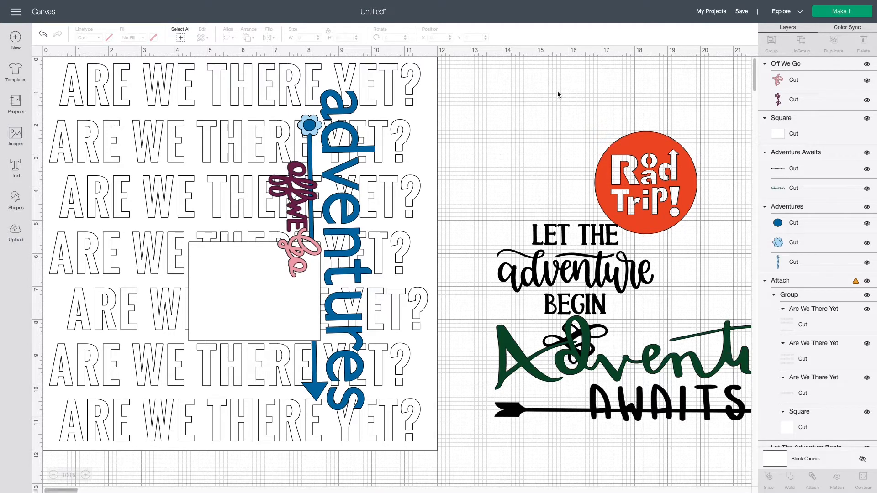
left_click_drag(302, 194, 320, 288)
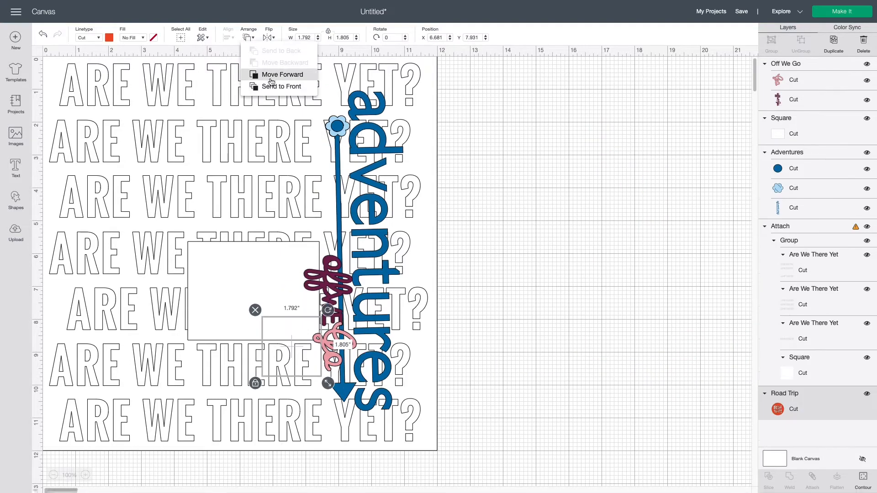
- Send the Road Trip circle to the front and park it in the empty area beside the page
left_click(270, 84)
left_click_drag(289, 342, 296, 332)
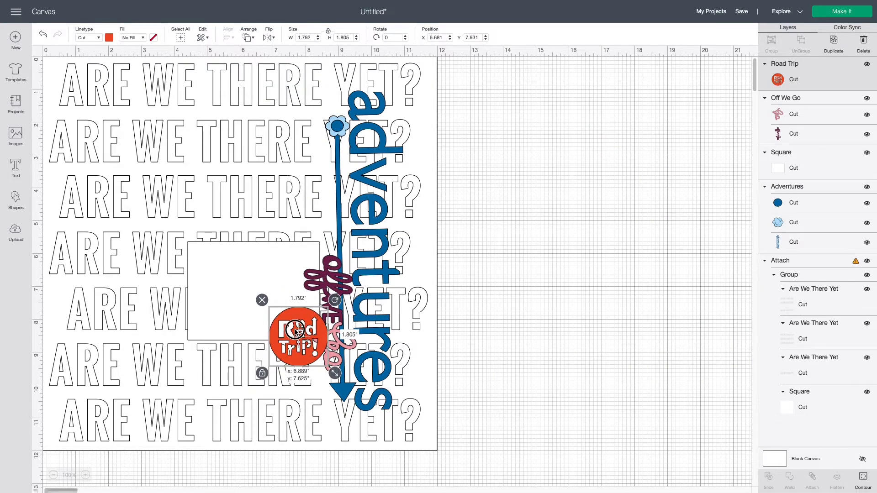
left_click_drag(296, 332, 509, 248)
- Reposition the blank 4 by 3 inch rectangle around the middle of the page
left_click_drag(273, 242, 276, 220)
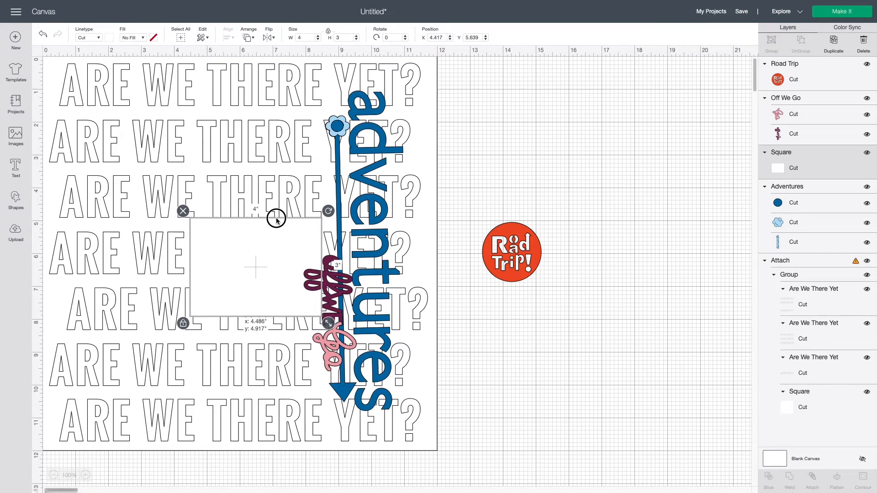
left_click_drag(276, 221, 276, 250)
left_click(541, 322)
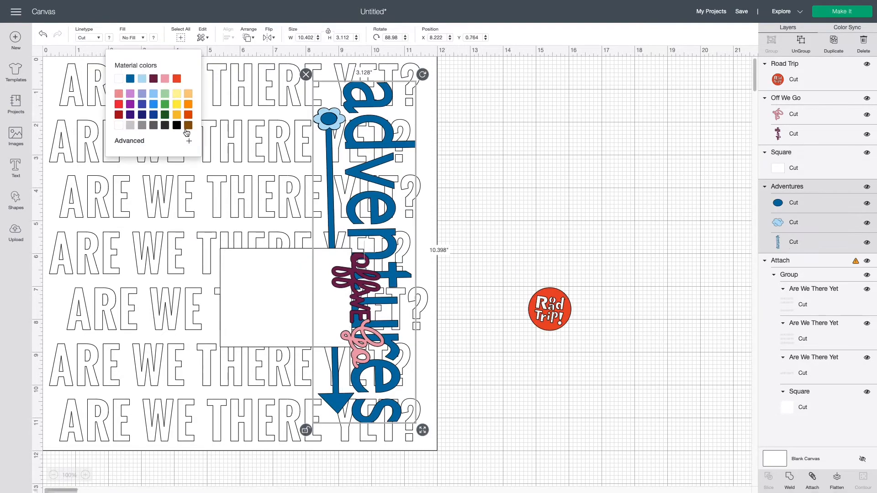
- Recolor only the lettering-and-arrow layer of the Adventures title light gray, undoing the gray applied to the whole group
left_click(131, 126)
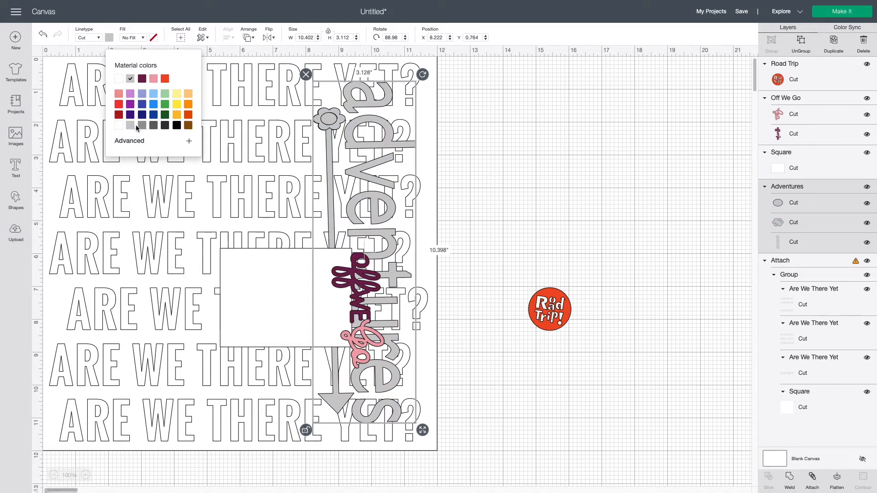
left_click(45, 35)
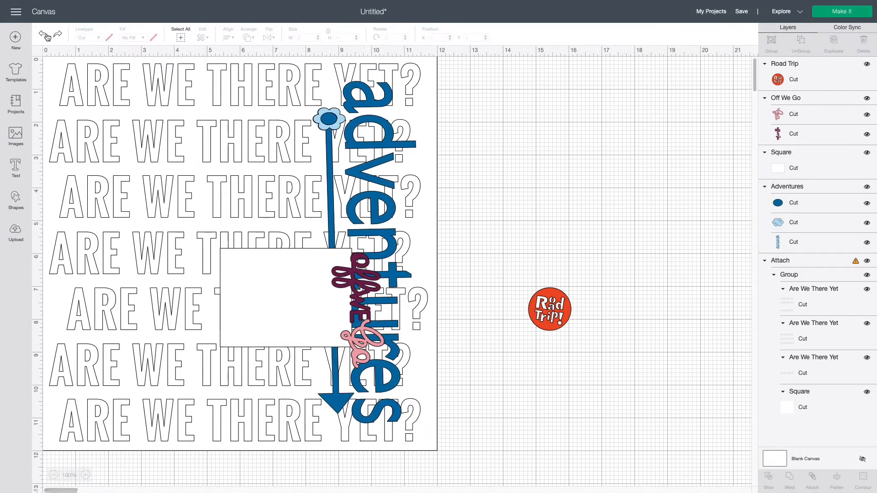
left_click(817, 240)
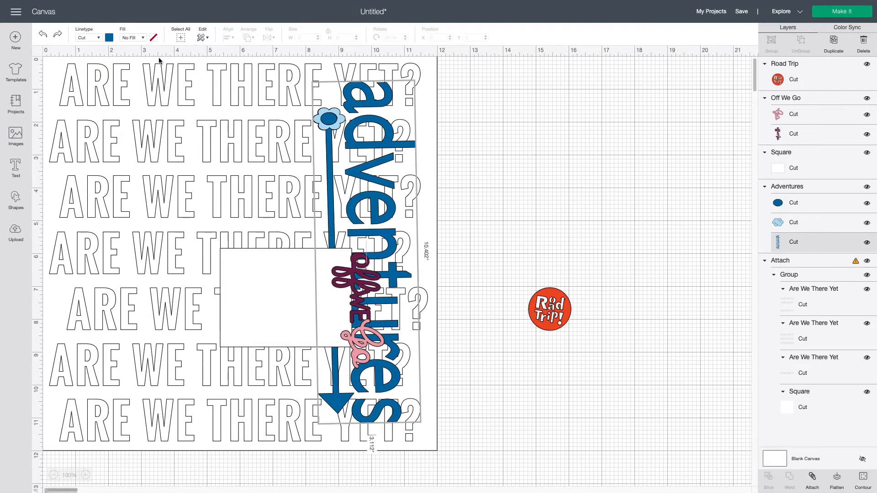
left_click(109, 38)
left_click(130, 78)
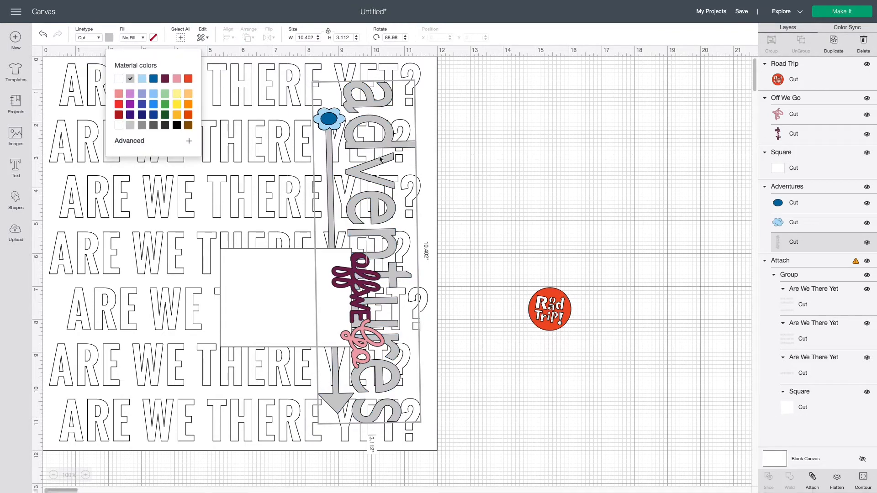
- Recolor the Adventures flower with dark plum petals and a pink center, matching the Off We Go colors
left_click(817, 222)
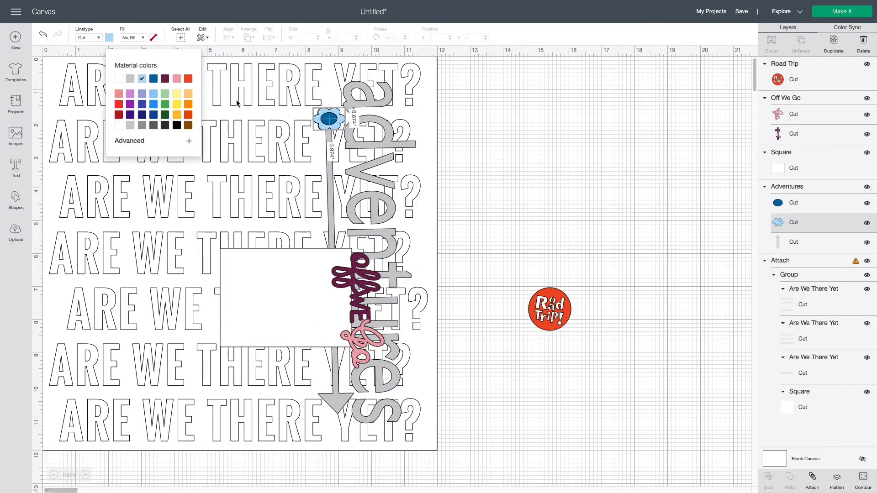
left_click(165, 79)
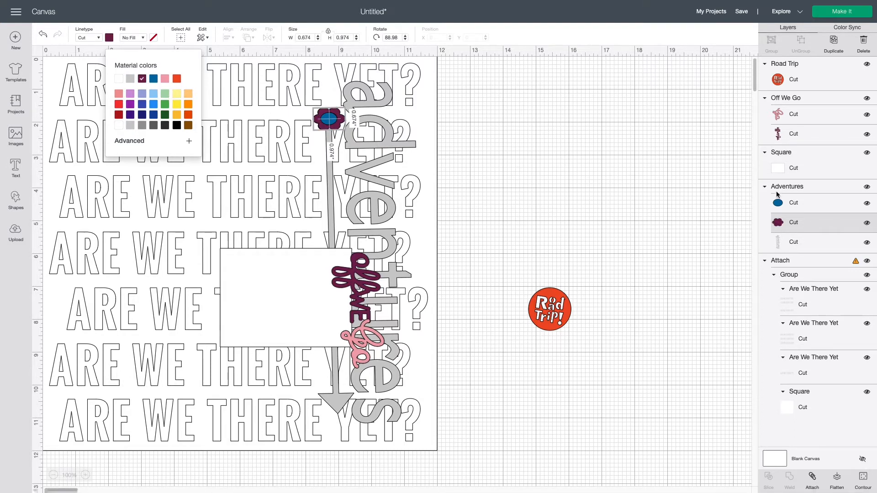
left_click(795, 202)
left_click(164, 78)
left_click(601, 187)
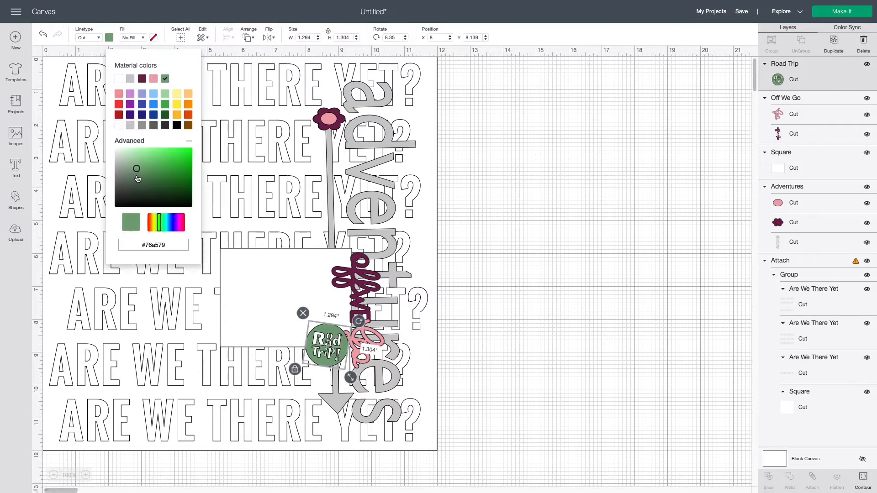
- Set the Road Trip circle's color to the muted green #5f8362
left_click(137, 177)
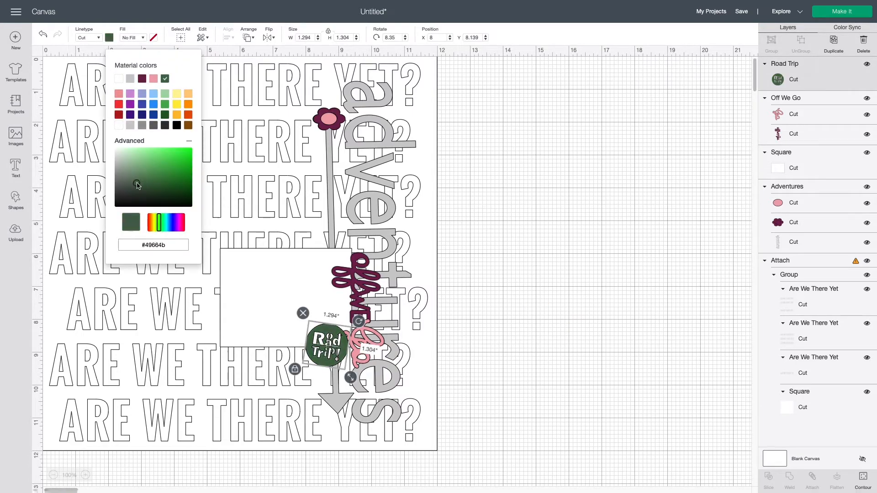
left_click(605, 246)
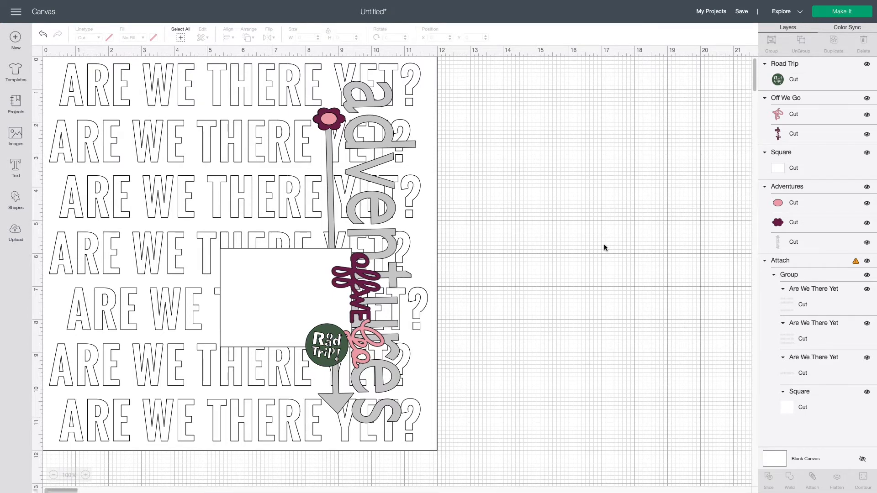
left_click(340, 338)
left_click(109, 38)
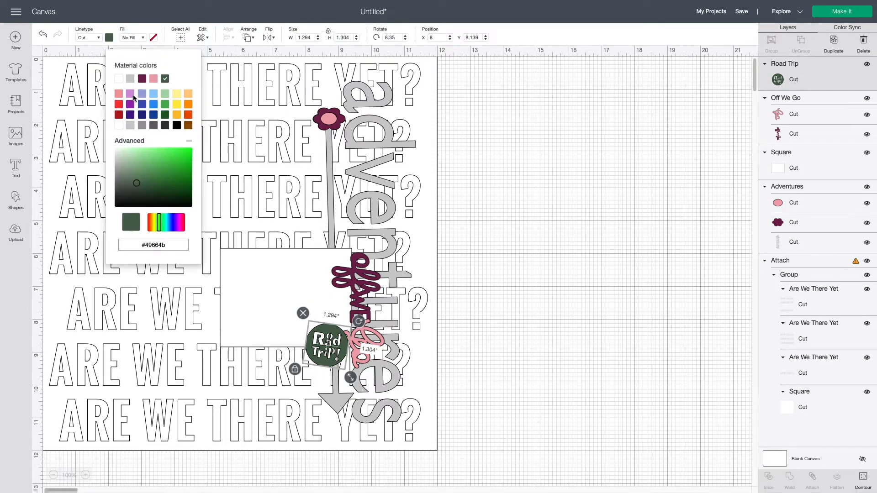
left_click(137, 177)
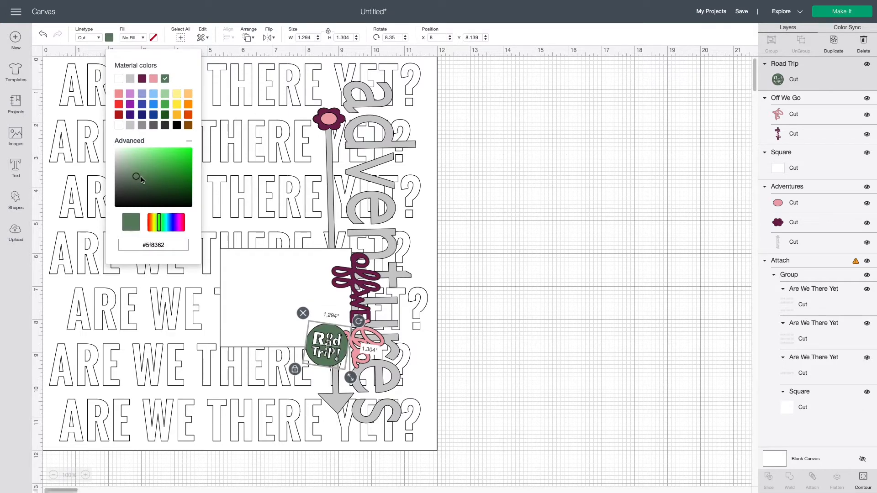
- Recolor the Adventures flower center and the word Go in the pale pink #f9d9dc
left_click(823, 201)
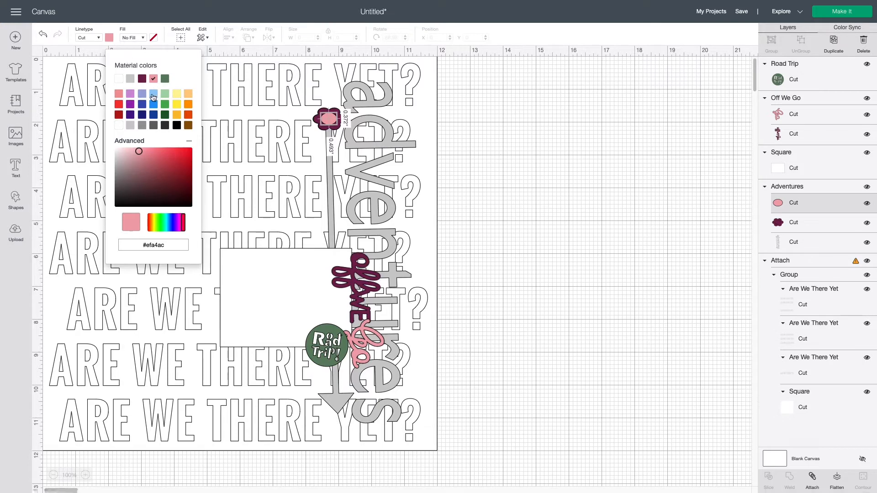
left_click(125, 150)
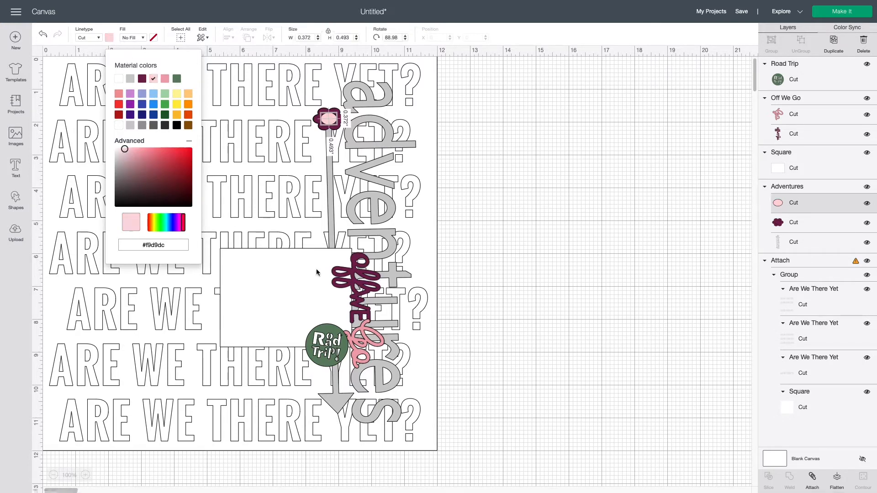
left_click(369, 339)
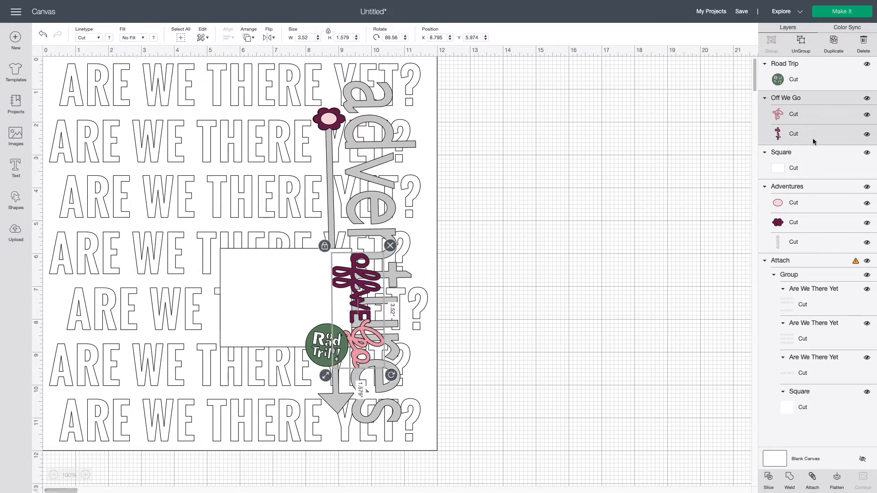
left_click(817, 120)
left_click(110, 38)
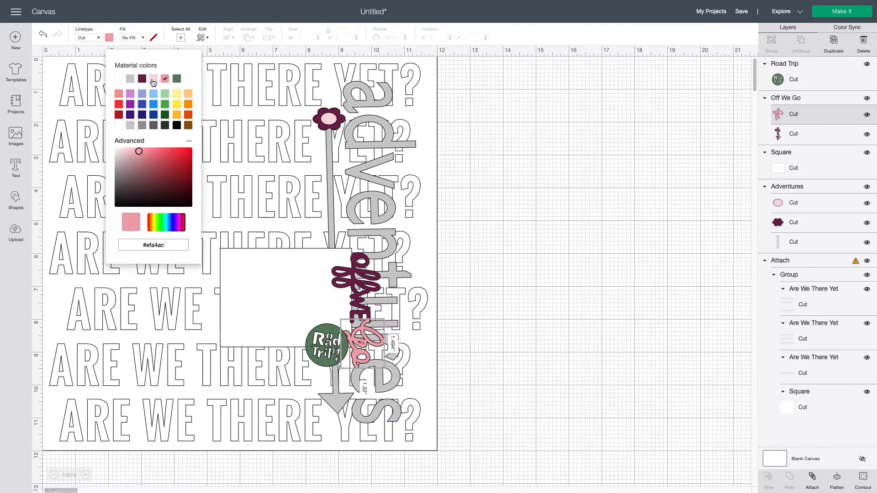
left_click(153, 79)
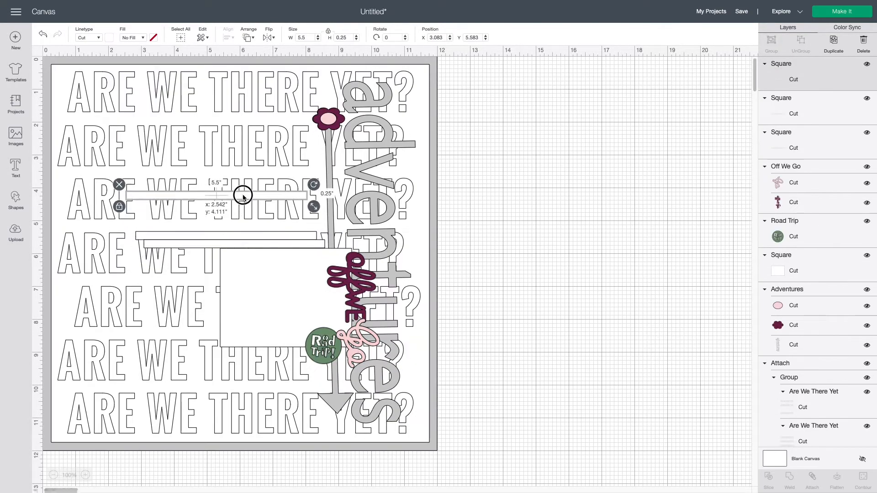
- Space the three 5.5 by 0.25 inch strips one below the other just above the white photo square
left_click(249, 246)
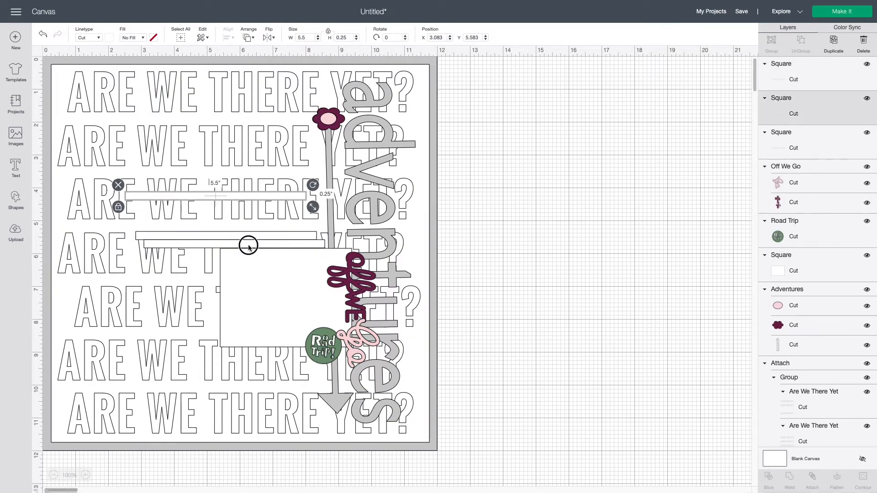
left_click_drag(249, 246, 241, 228)
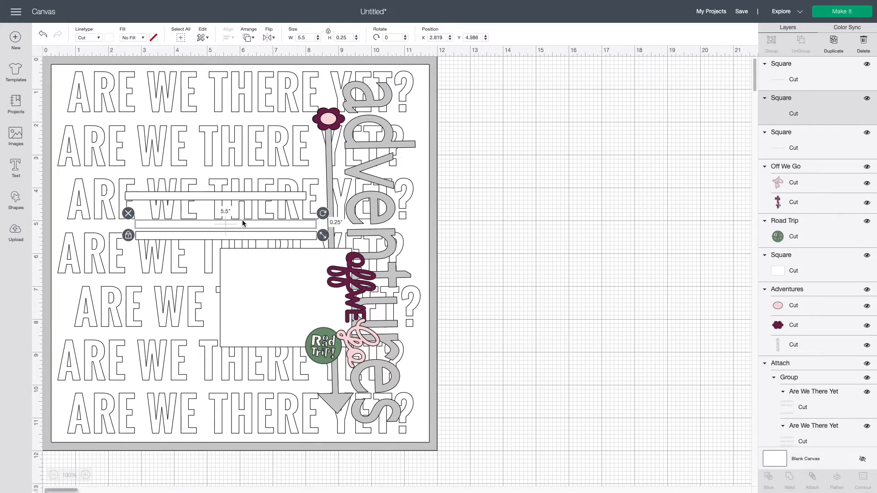
left_click_drag(254, 196, 262, 214)
- Duplicate the strip so that two copies sit just below the photo square, and stagger the strips above it
left_click(834, 43)
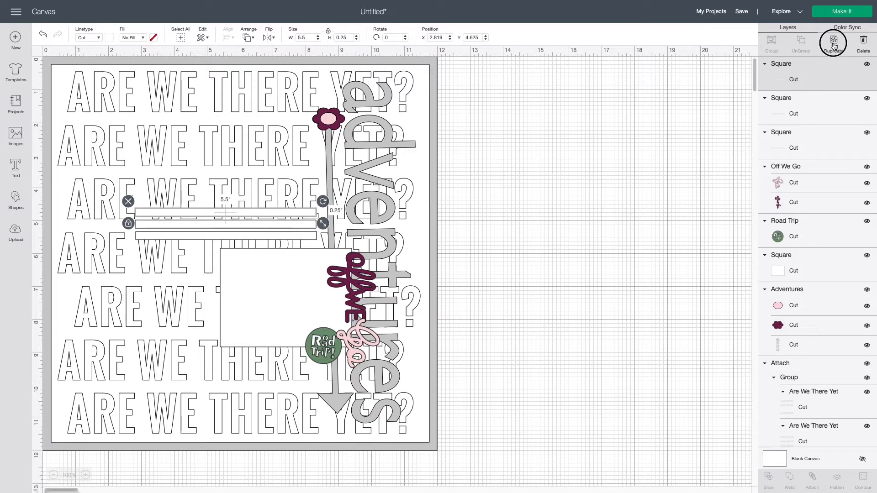
left_click_drag(281, 226, 258, 355)
left_click_drag(255, 222, 243, 366)
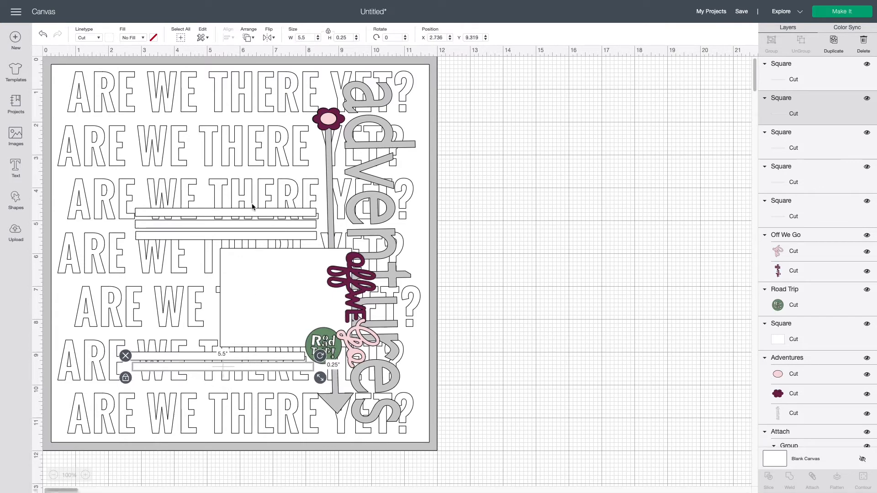
mouse_move(254, 225)
left_mouse_down()
mouse_move(262, 223)
mouse_move(250, 214)
left_mouse_up()
- Copy the lowest strip, shorten the copy to 4.25 inches wide at 0.25 inch high, and place it beside the photo square's upper-left corner
left_click(274, 367)
key("ctrl+c")
key("ctrl+v")
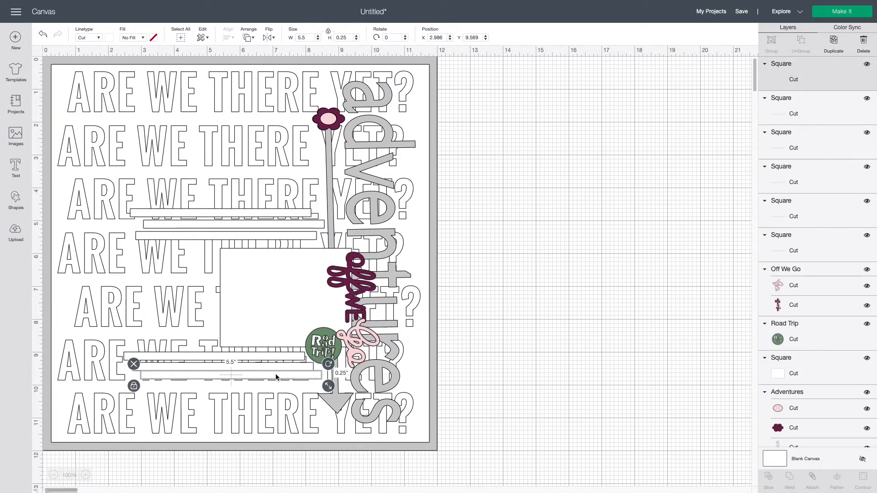
left_click_drag(276, 374, 616, 262)
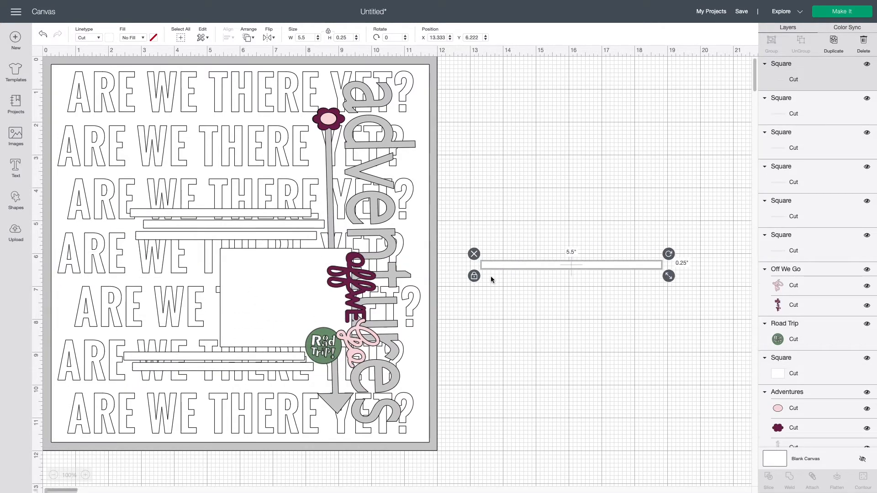
left_click_drag(672, 279, 615, 281)
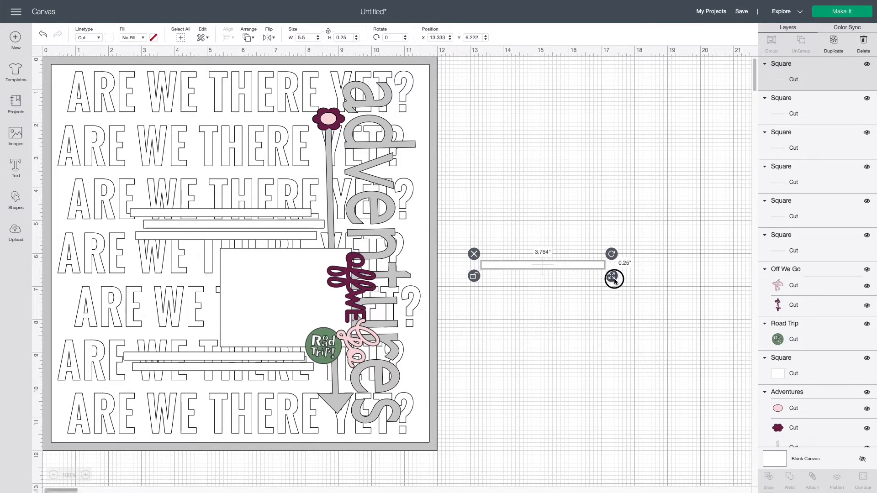
mouse_move(614, 279)
left_mouse_down()
mouse_move(577, 268)
mouse_move(288, 276)
mouse_move(192, 260)
mouse_move(529, 266)
mouse_move(617, 282)
left_mouse_up()
left_click(461, 278)
left_click_drag(570, 268, 171, 250)
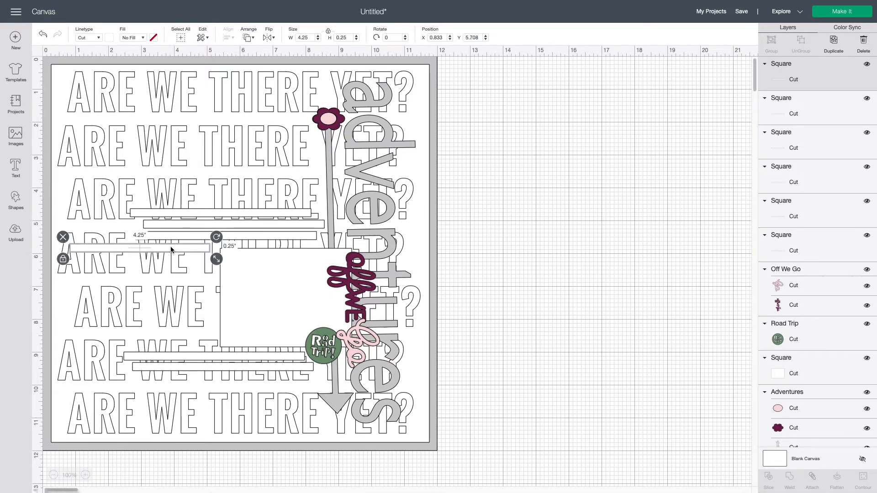
- Delete the short strips stacked beside the lower left of the photo square
left_click(92, 313)
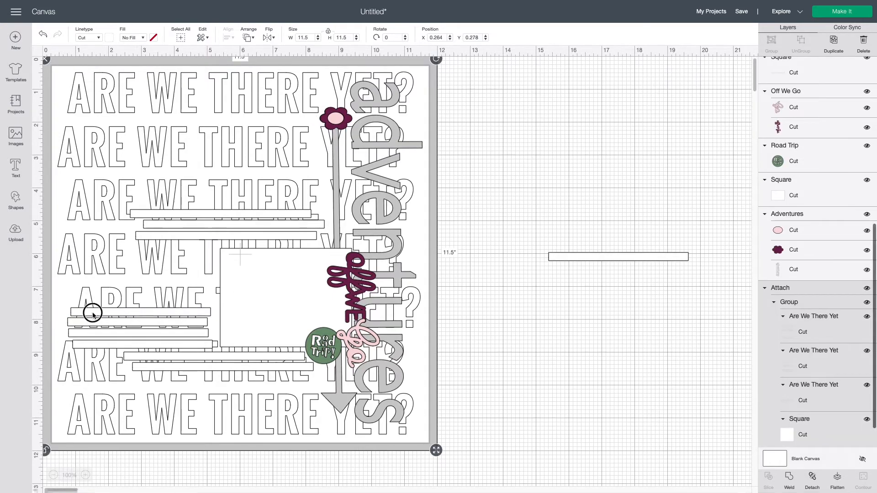
left_click(62, 300)
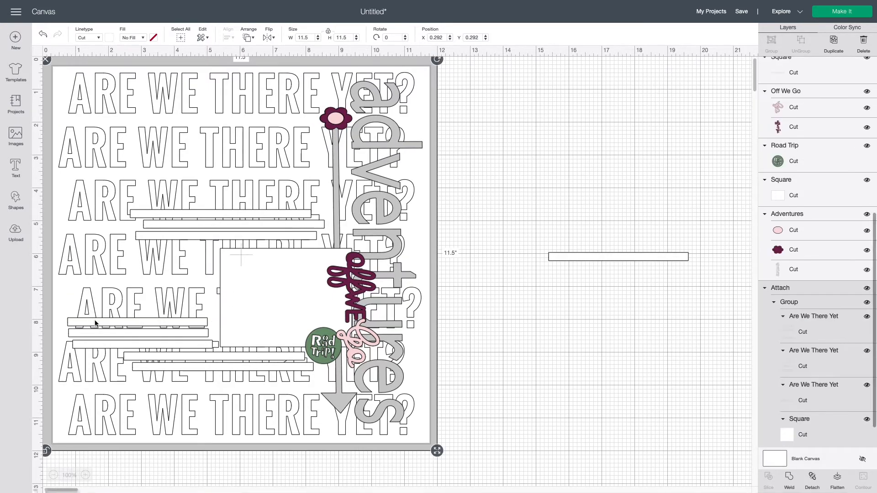
left_click(95, 323)
left_click(62, 312)
left_click(74, 333)
left_click(62, 322)
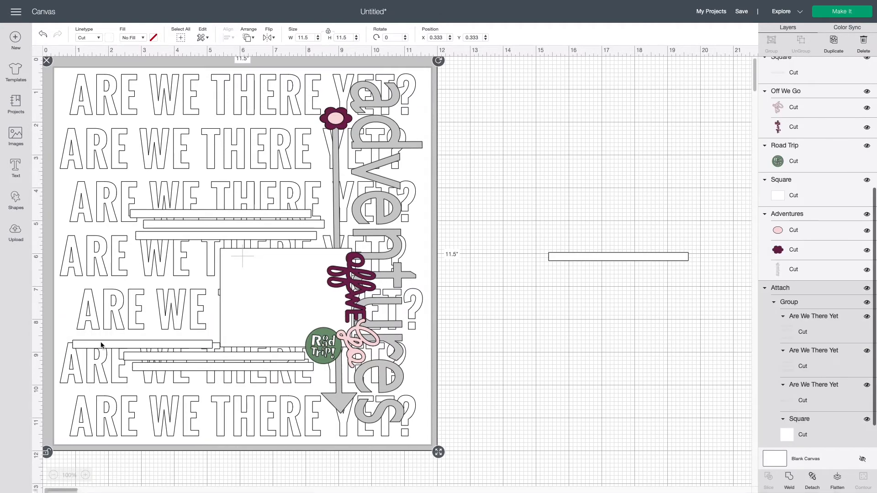
left_click(71, 339)
left_click(65, 333)
- Realign the Are We There Yet background on the 12-inch gray page
left_click(152, 305)
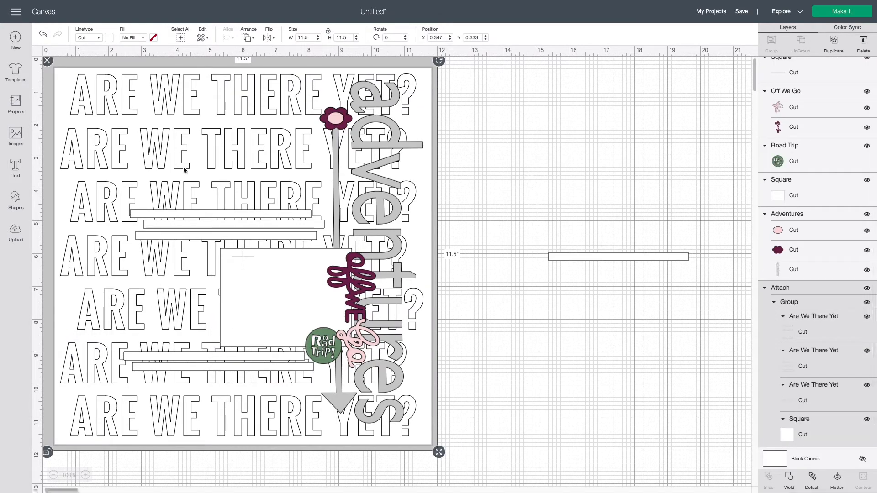
left_click_drag(184, 169, 180, 163)
left_click(564, 354)
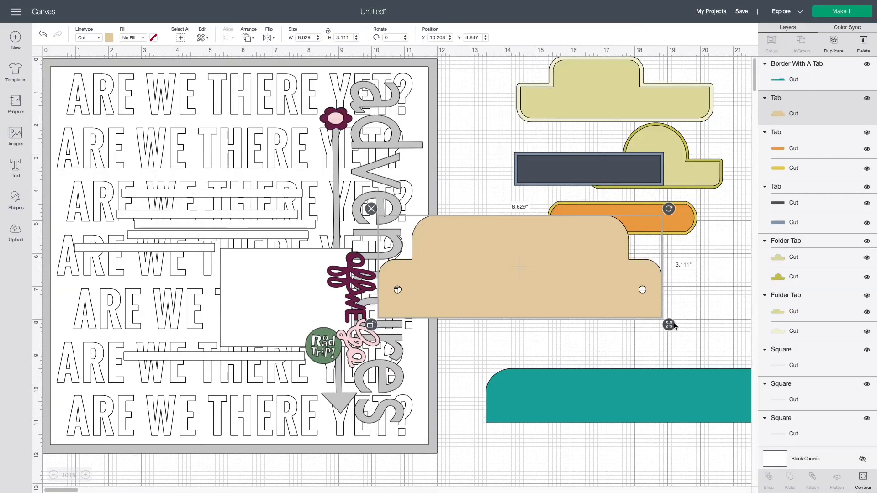
- Shrink the tan tab to about 2.5 inches wide and set it along the white photo square's top edge
left_click_drag(672, 327, 470, 250)
left_click_drag(468, 209, 216, 291)
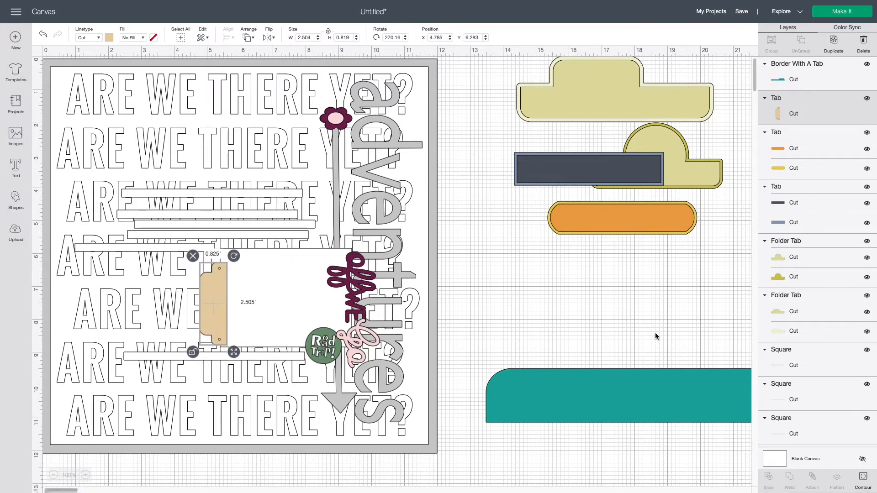
left_click(703, 331)
left_click(630, 287)
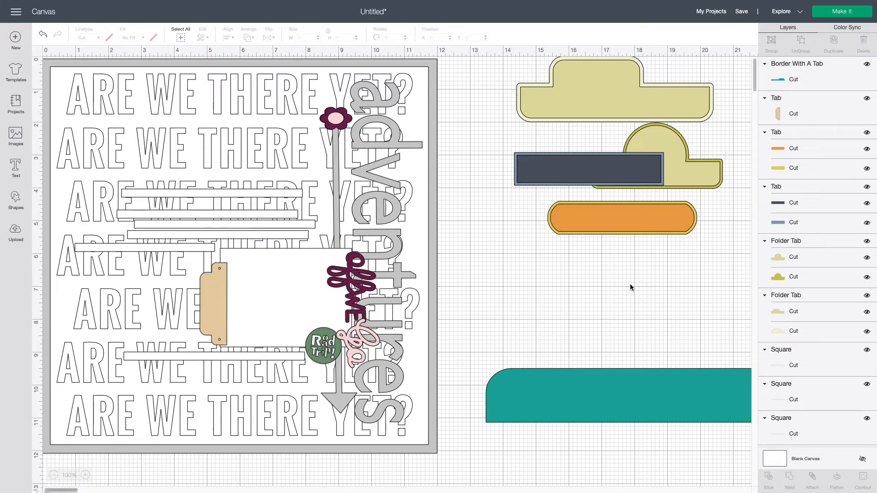
left_click_drag(223, 284, 306, 319)
left_click_drag(279, 296, 280, 238)
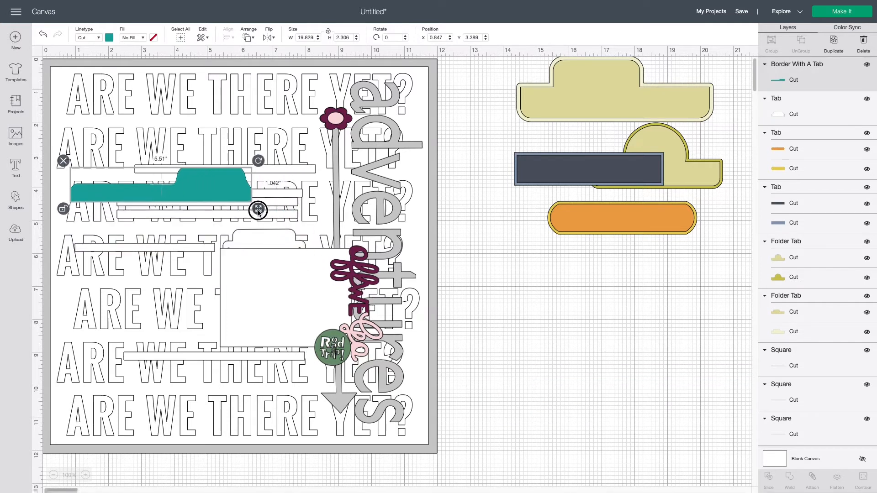
- Try the teal tabbed border along the photo square's top edge, resized to about 4.18 inches wide and flipped horizontally
left_click_drag(256, 208, 346, 240)
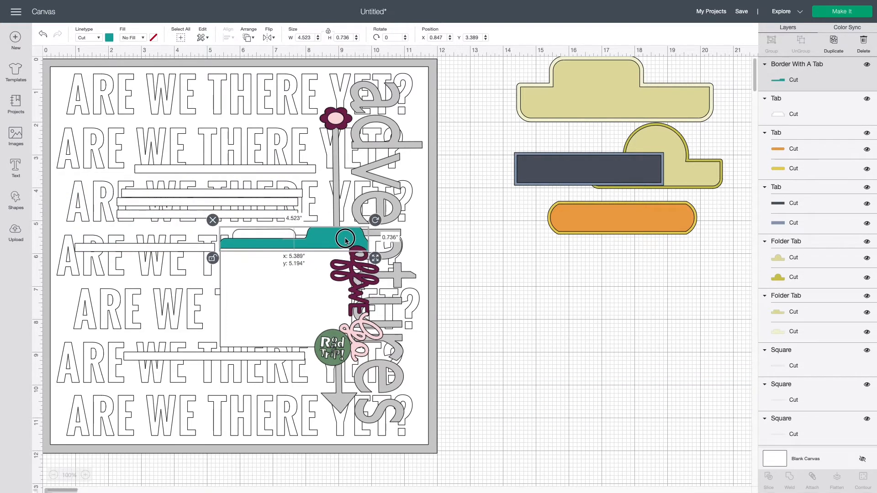
left_click_drag(380, 263, 368, 263)
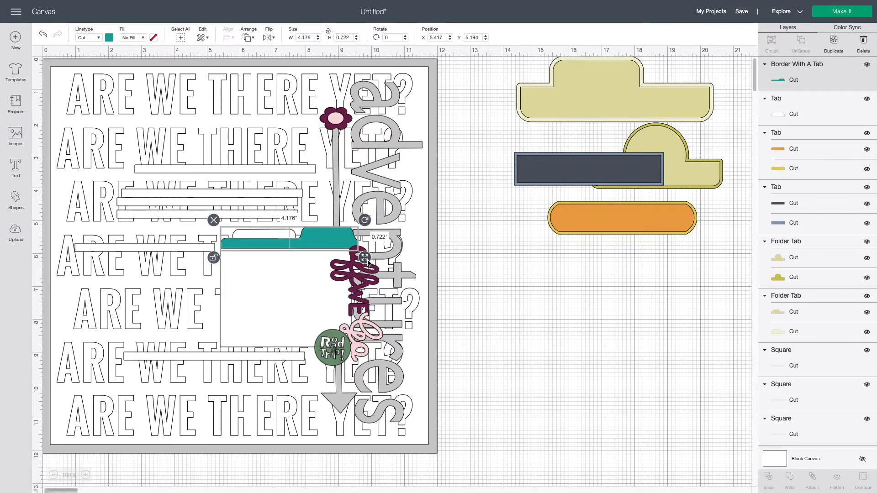
left_click(273, 44)
left_click(303, 50)
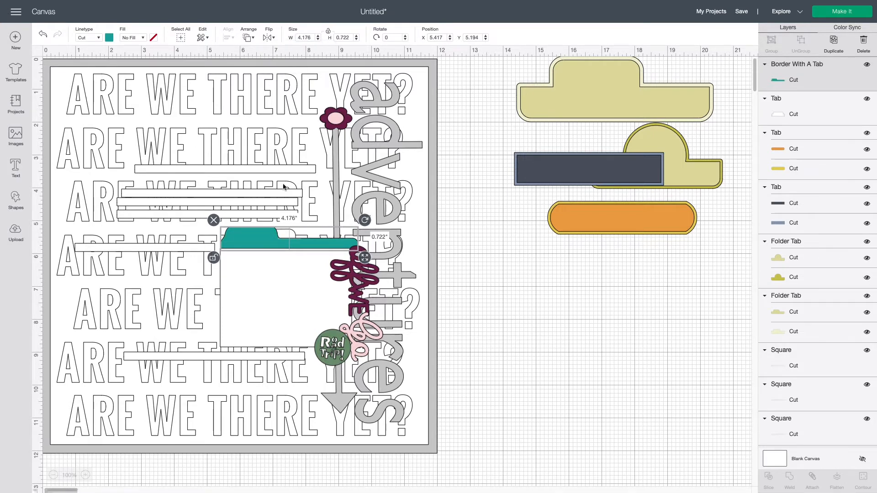
left_click_drag(252, 229, 251, 233)
left_click(534, 280)
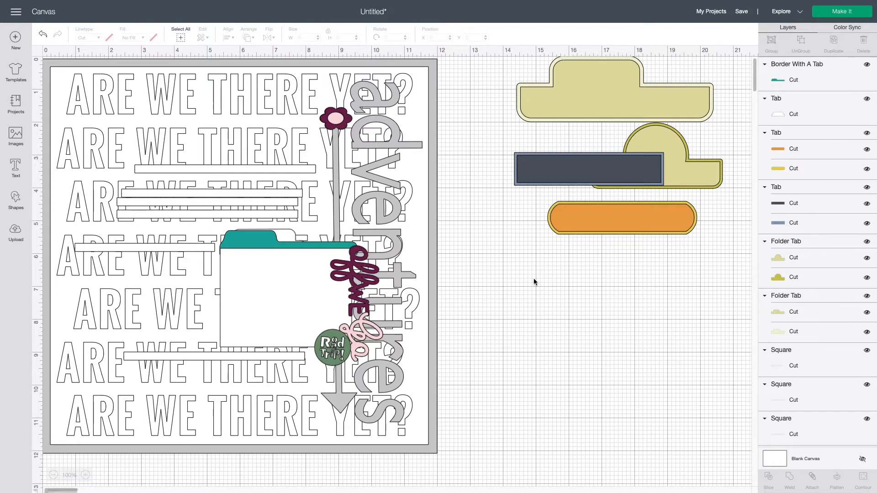
- Recolor the teal tabbed border white
left_click(246, 241)
left_click(108, 37)
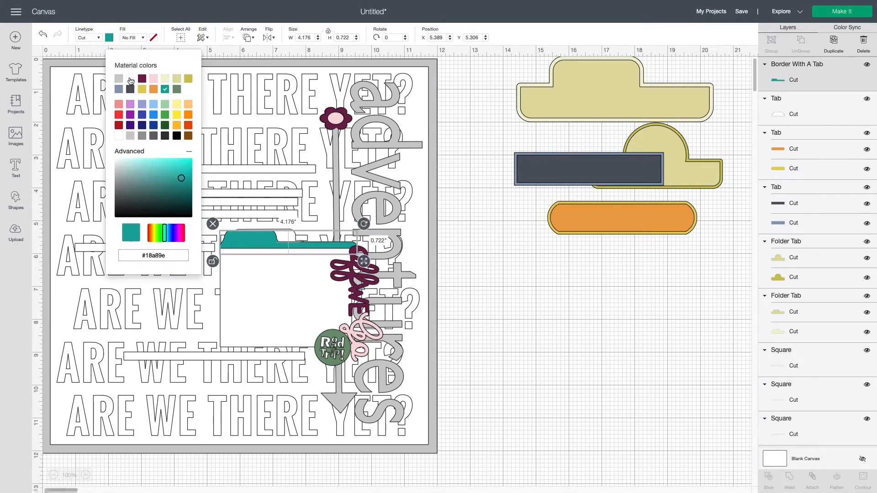
left_click(130, 82)
left_click(562, 318)
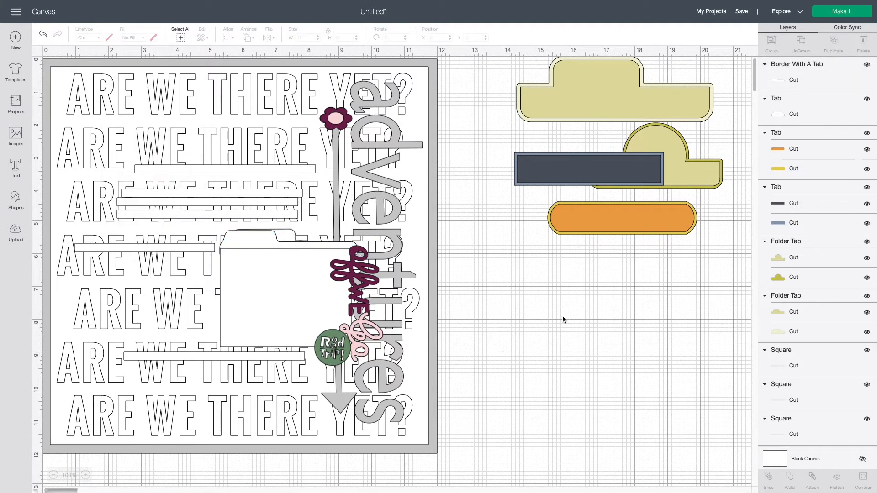
- Pull the white tabbed border off the page and delete it
left_click_drag(262, 237, 538, 309)
left_click(504, 296)
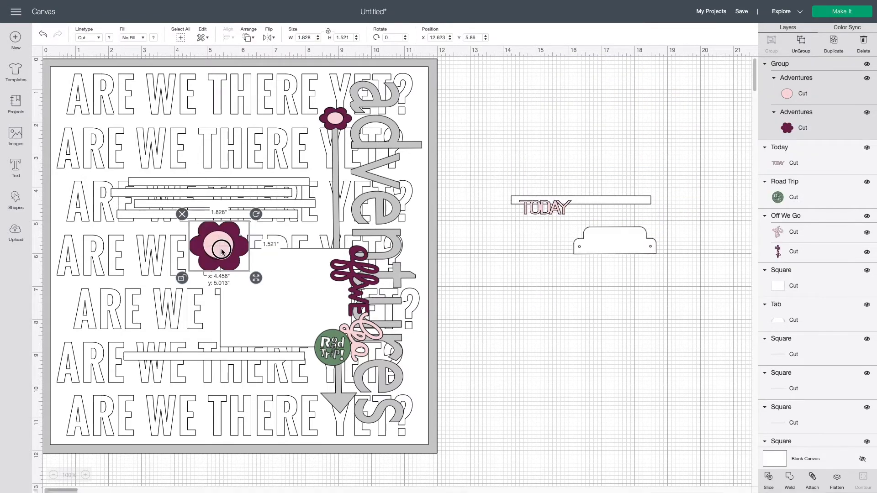
- Return the white tab to the photo square's top edge and layer the large flower group behind the square, just above the background
left_click_drag(624, 240, 274, 237)
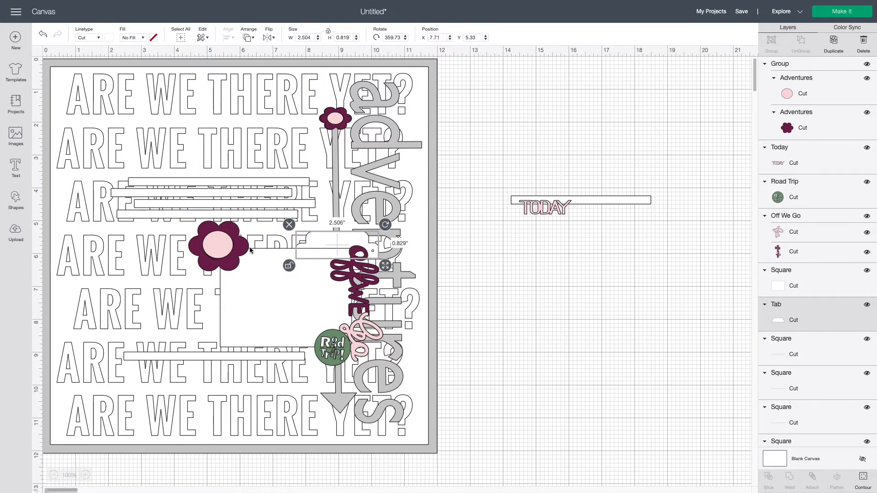
left_click(225, 244)
left_click(251, 40)
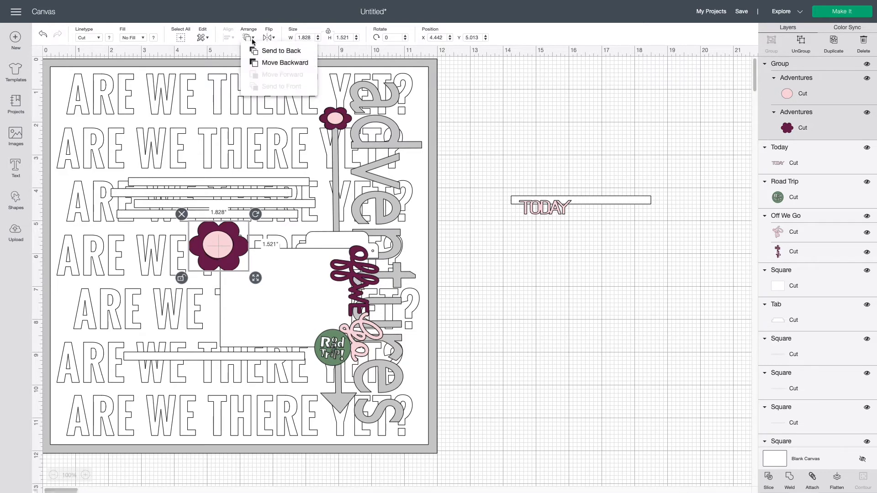
left_click(274, 63)
left_click(252, 39)
left_click(276, 51)
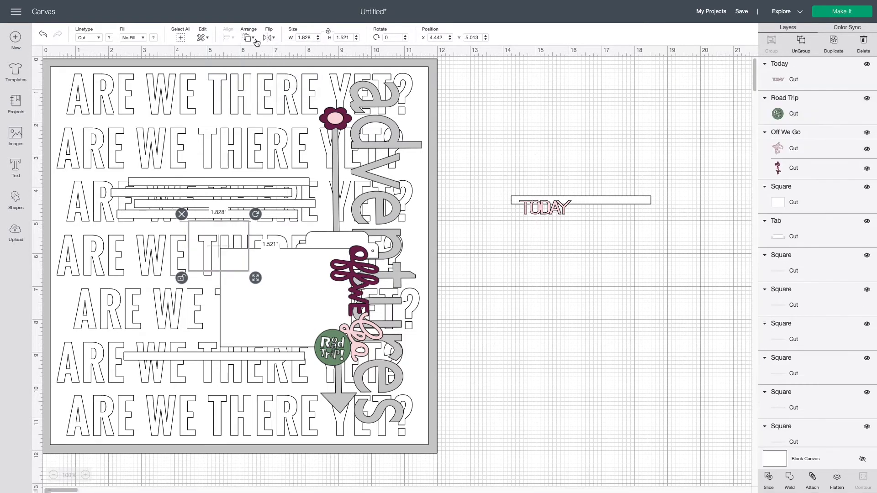
left_click(252, 38)
left_click(254, 41)
left_click(255, 42)
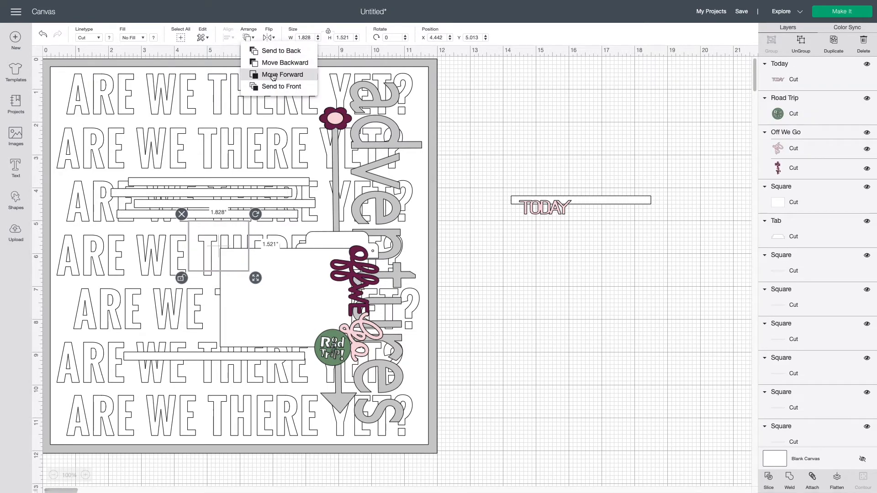
left_click(274, 75)
- Cluster the tab and large flower at the photo square's upper-left corner, and move the lowest strip above them to the stack's top
left_click_drag(314, 237, 205, 229)
left_click_drag(168, 212, 202, 172)
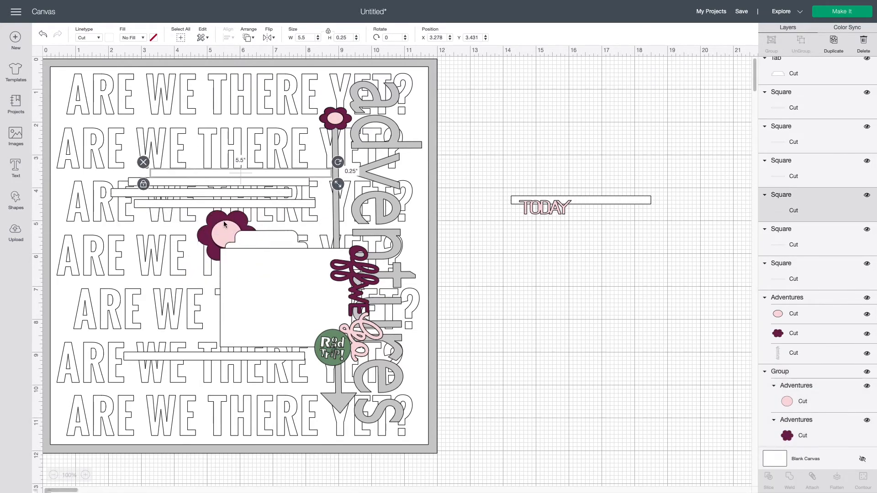
left_click_drag(222, 221, 218, 222)
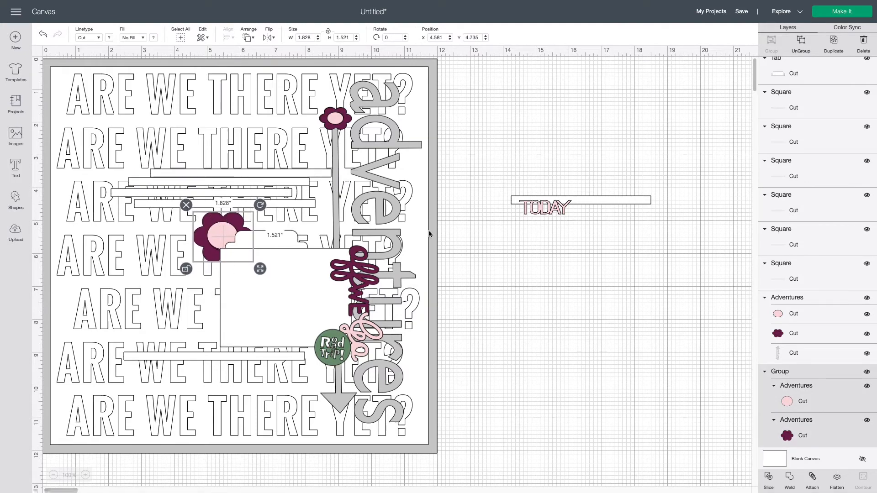
- Place the Today title on the white tab and recolor it the same muted green as the Road Trip circle
left_click_drag(546, 209, 268, 242)
left_click(110, 37)
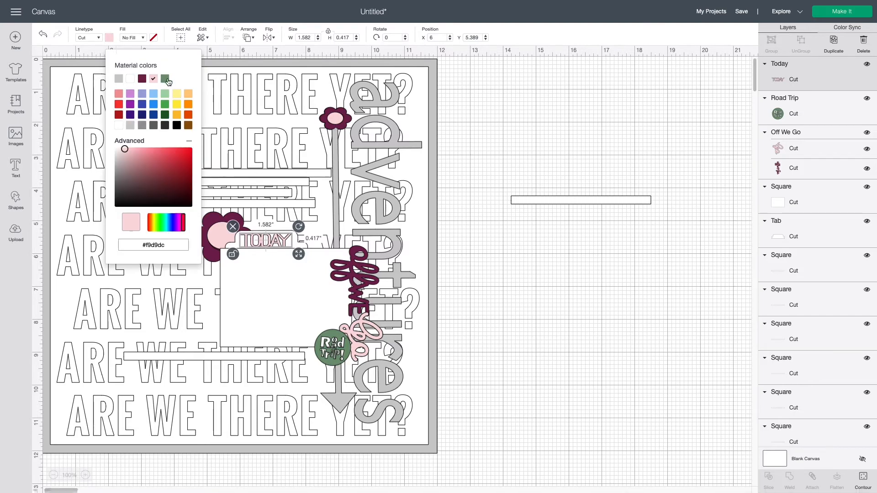
left_click(168, 81)
left_click(605, 338)
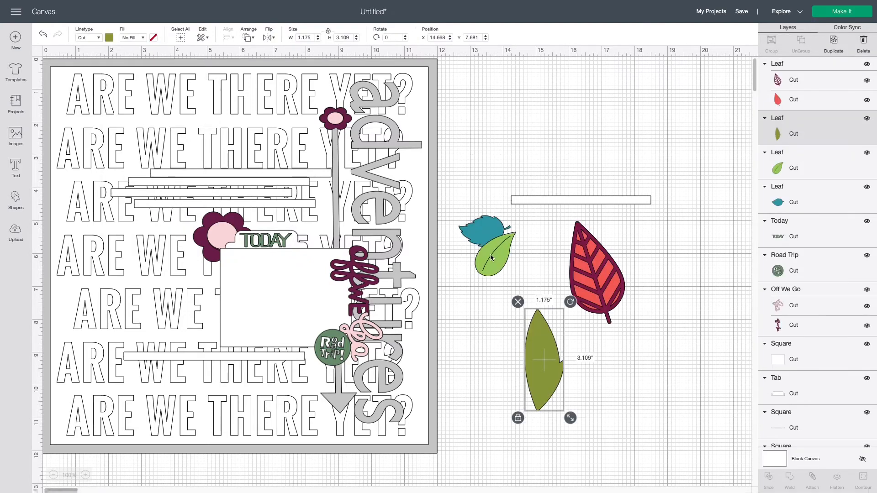
- Shrink the light green leaf to about 1.13 by 1.21 inches and place it, rotated about 20 degrees, beside the large flower
left_click_drag(503, 258, 481, 290)
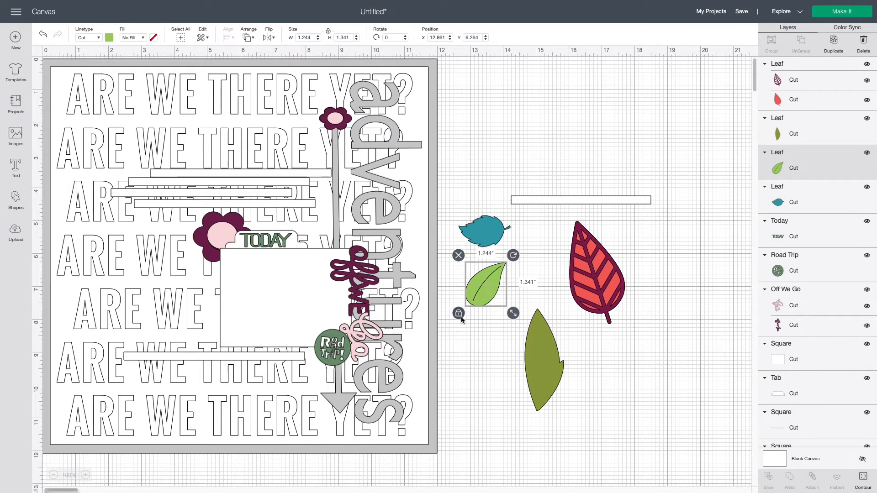
left_click_drag(514, 317, 255, 221)
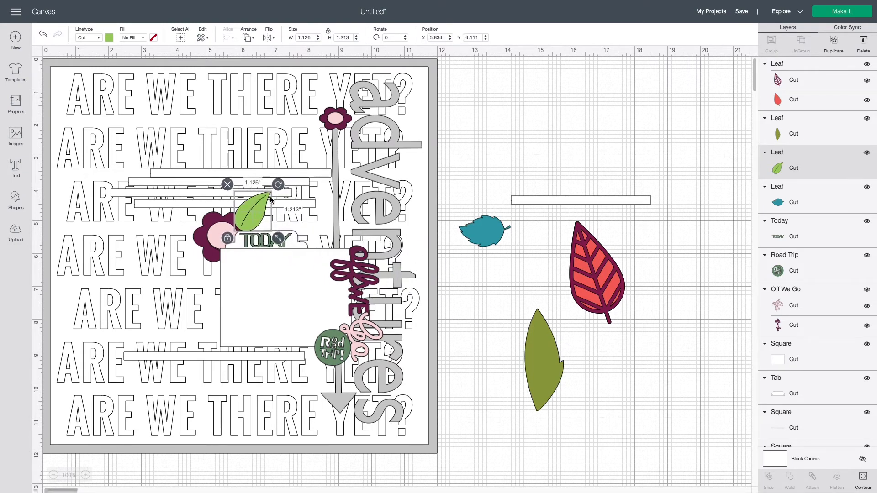
left_click_drag(277, 185, 258, 224)
- Duplicate the green leaf twice, standing one copy upright beside the first and rotating the other about 187 degrees below the large flower
left_click(832, 46)
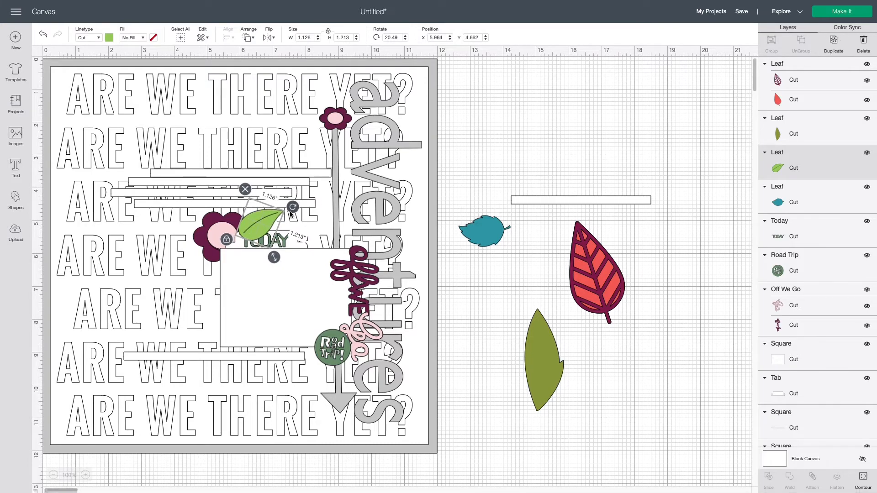
left_click_drag(277, 204, 256, 202)
left_click_drag(266, 238, 164, 292)
left_click(836, 50)
left_click_drag(199, 259, 197, 257)
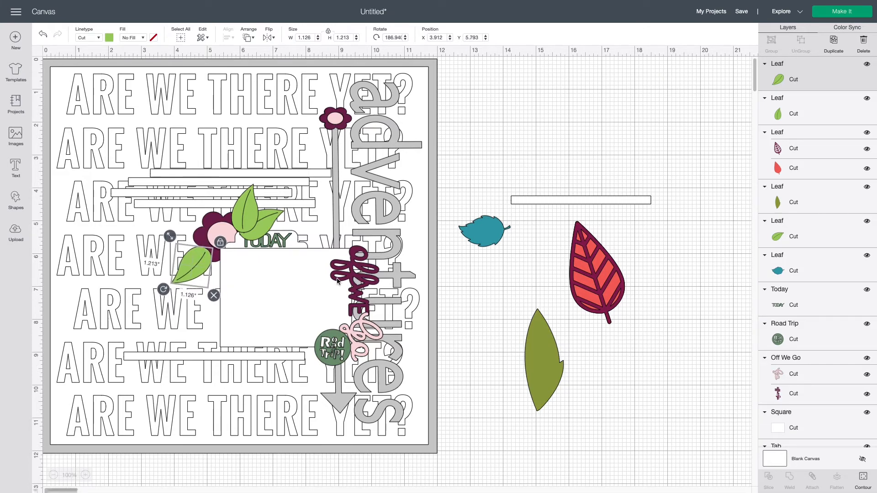
- Delete the teal, red and olive leaves lying unused beside the page
left_click(494, 239)
key("Delete")
left_click(577, 255)
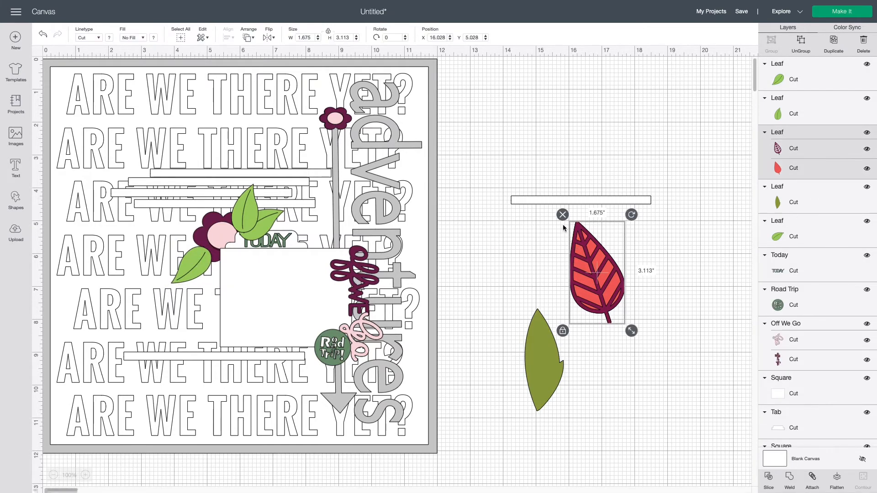
key("Delete")
left_click(543, 347)
key("Delete")
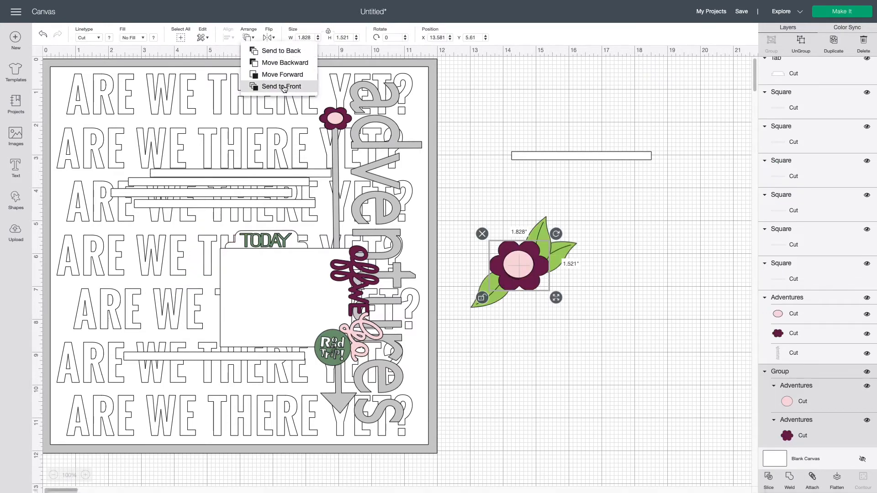
- Bring the large flower in front of its three green leaves and adjust the leaves' positions and angles around it
left_click(274, 84)
left_click(502, 304)
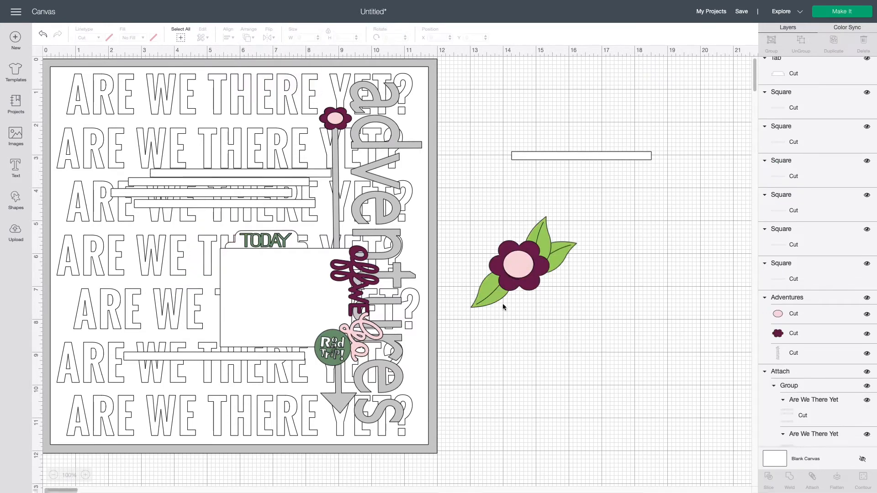
left_click(486, 300)
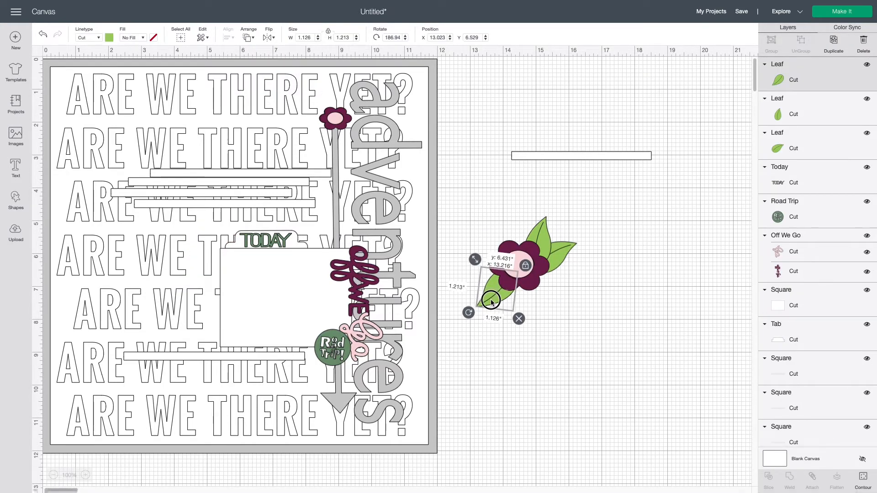
mouse_move(538, 223)
left_mouse_down()
mouse_move(531, 222)
mouse_move(543, 215)
mouse_move(541, 233)
left_mouse_up()
left_click(623, 255)
left_click(617, 225)
left_click(616, 241)
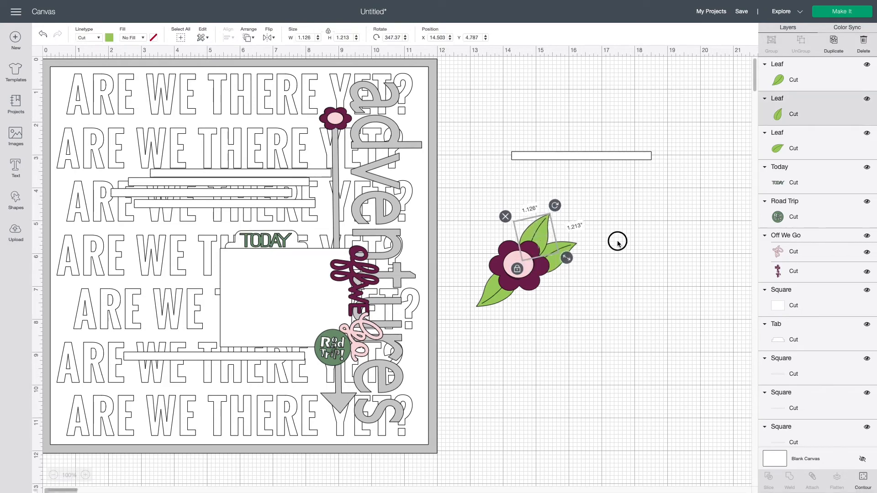
left_click(562, 253)
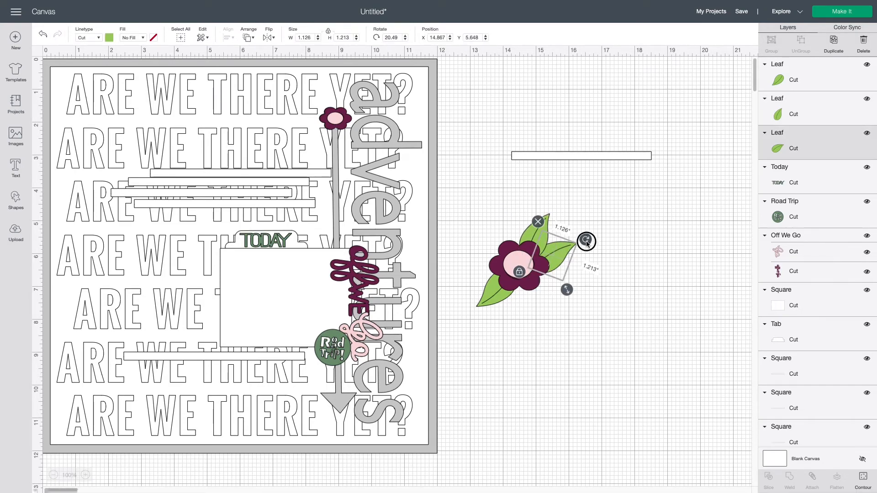
mouse_move(558, 256)
left_mouse_down()
mouse_move(567, 263)
mouse_move(558, 255)
mouse_move(574, 251)
mouse_move(569, 257)
left_mouse_up()
left_click(615, 241)
left_click(622, 258)
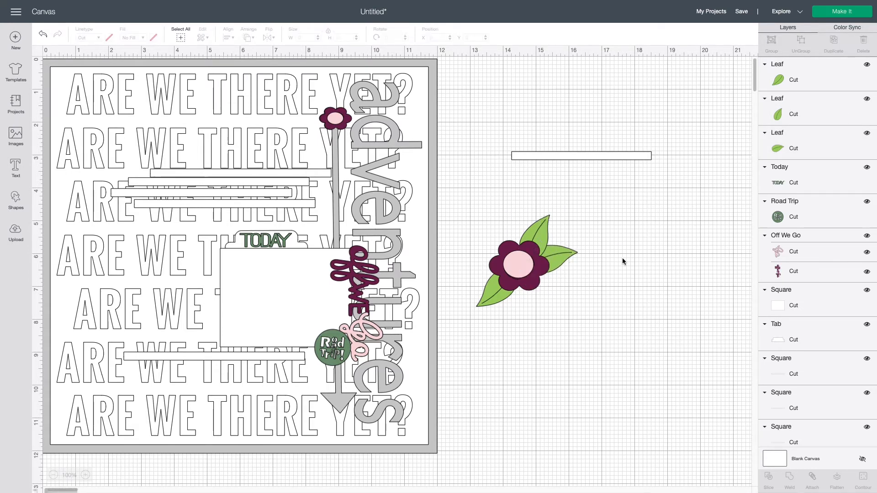
- Group the large flower with its leaves, tuck the cluster behind the Today tab and place a copy over the arrow
left_click_drag(476, 222, 582, 281)
key("ctrl+g")
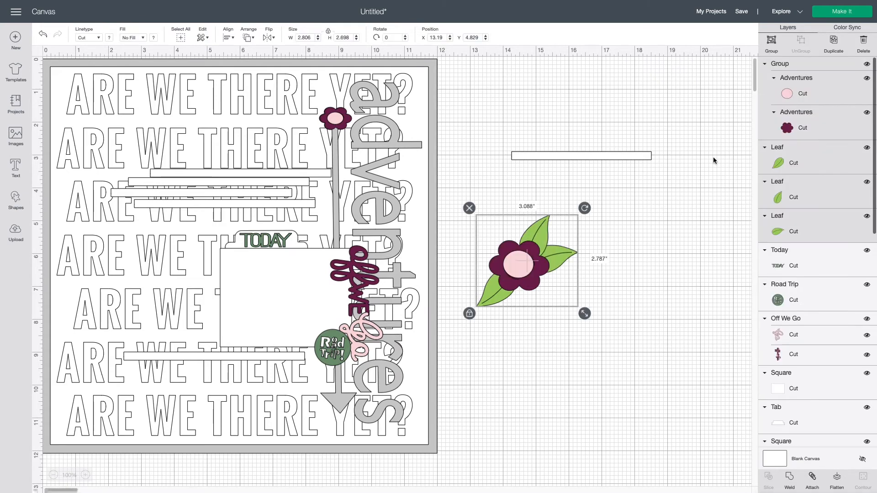
left_click_drag(527, 265, 344, 399)
- Move the Road Trip circle and Off We Go title off the page and set the copied flower cluster at the photo square's lower-right corner
left_click_drag(326, 347, 511, 334)
left_click_drag(361, 304, 508, 297)
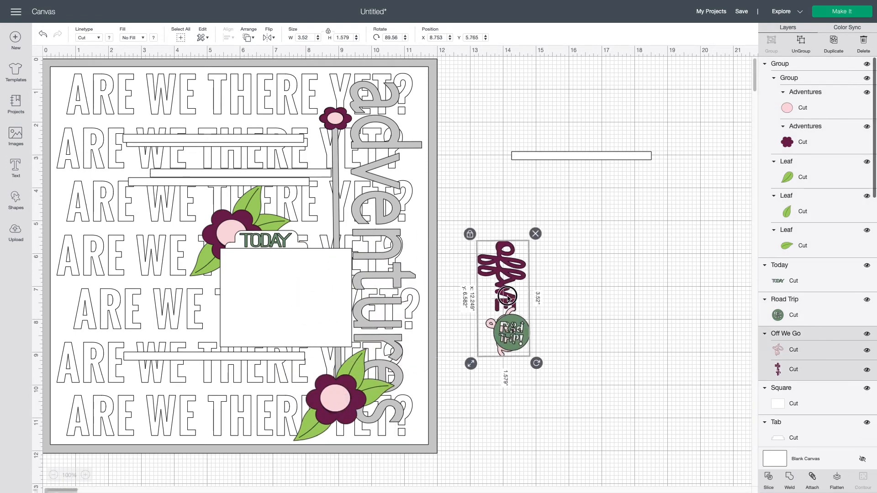
left_click_drag(331, 398, 340, 346)
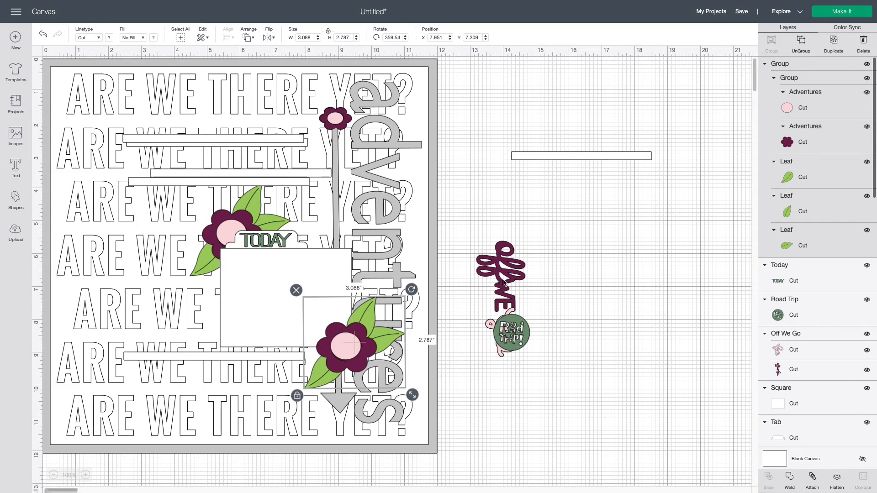
- Return the Off We Go title to the photo square's right edge and bring it in front of the flower cluster
left_click_drag(501, 280, 355, 285)
left_click(248, 37)
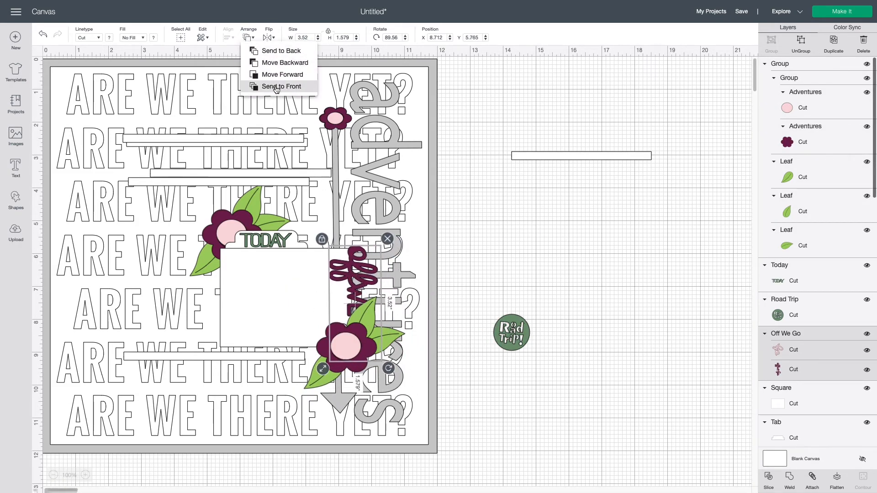
left_click(284, 89)
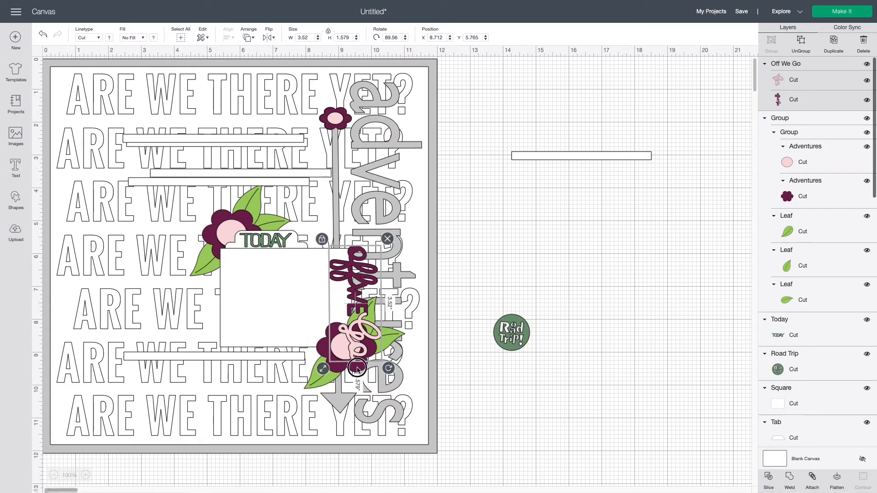
- Recolor the word Go in the Off We Go title the flower centers' pale pink, #f9d9dc
left_click(803, 163)
left_click(818, 84)
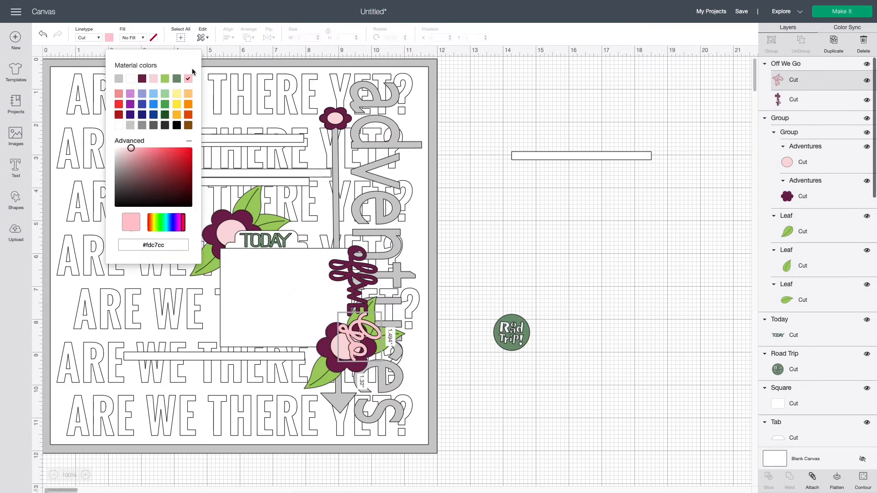
left_click(154, 81)
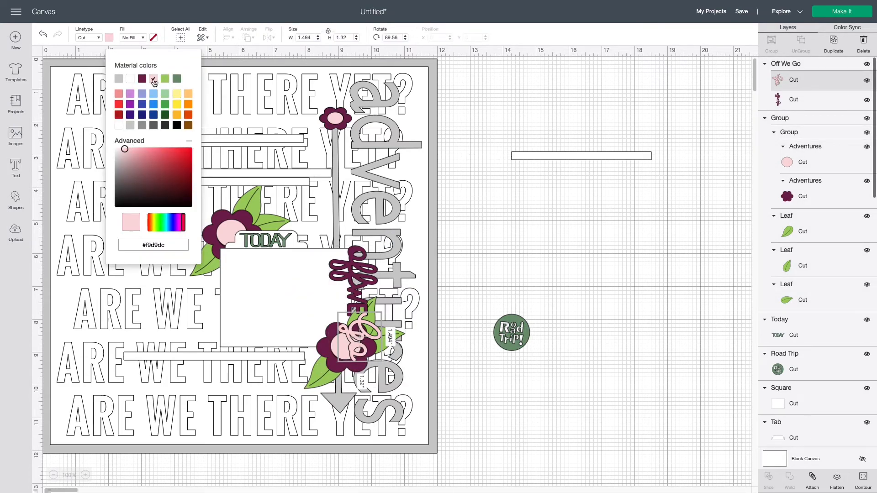
- Recolor the petals of the flower at the photo square's lower-right corner white
left_click(322, 350)
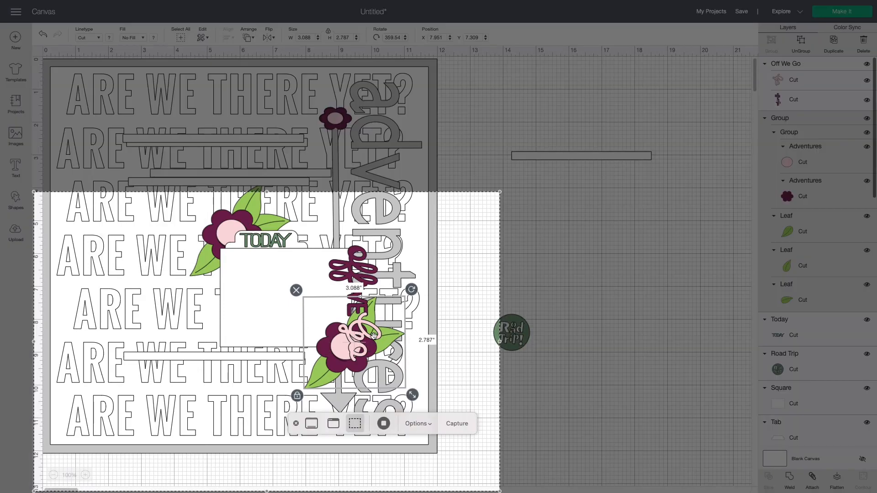
left_click(836, 194)
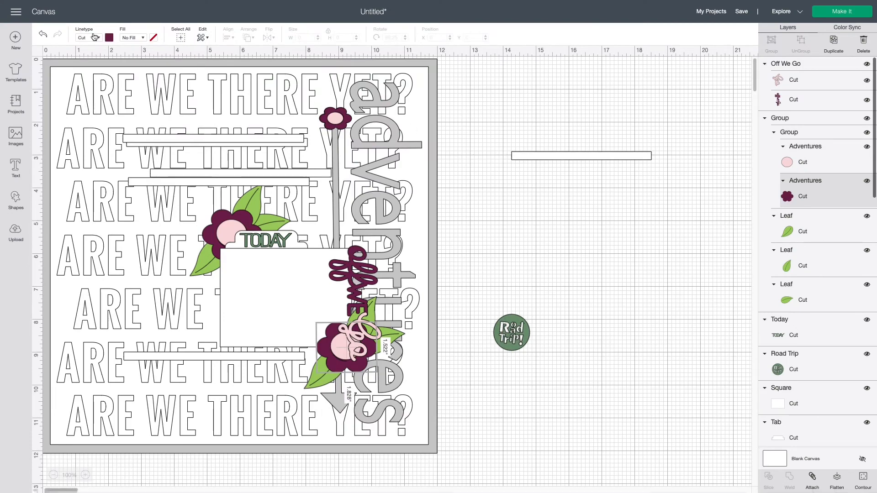
left_click(109, 38)
left_click(131, 79)
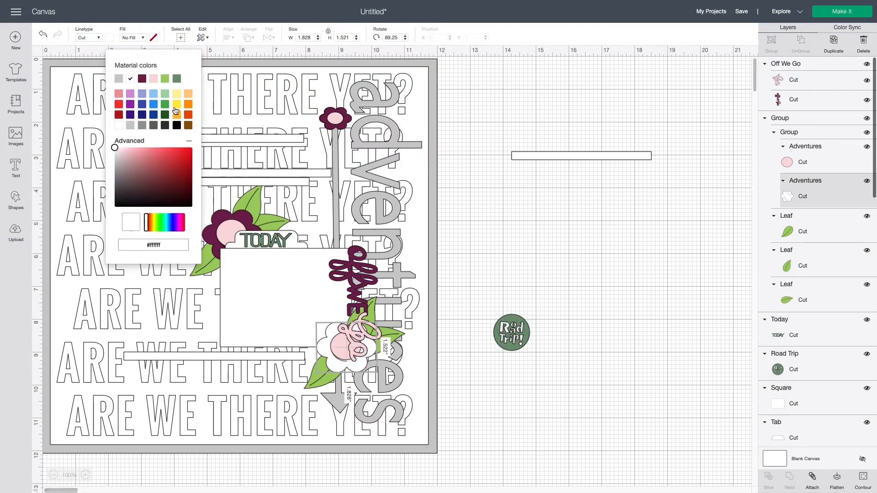
key("ctrl+z")
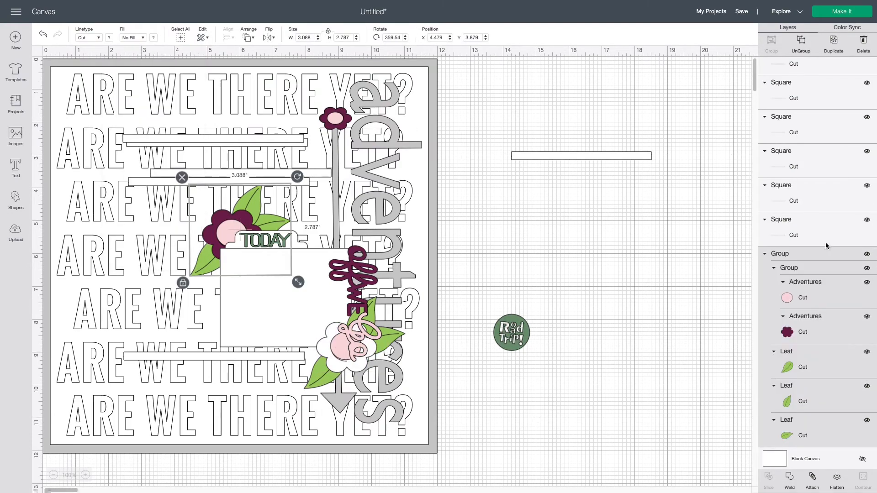
left_click(831, 324)
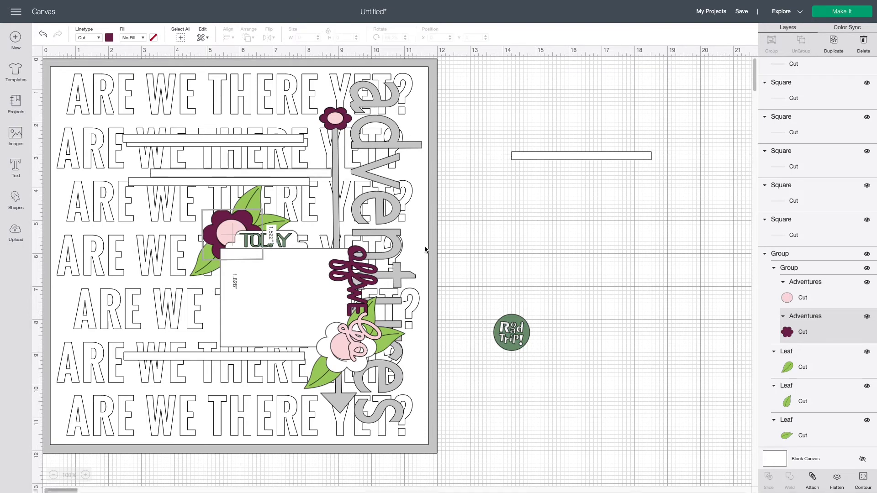
- Recolor the white flower's center a deeper pink, #fdbdc3
left_click(337, 339)
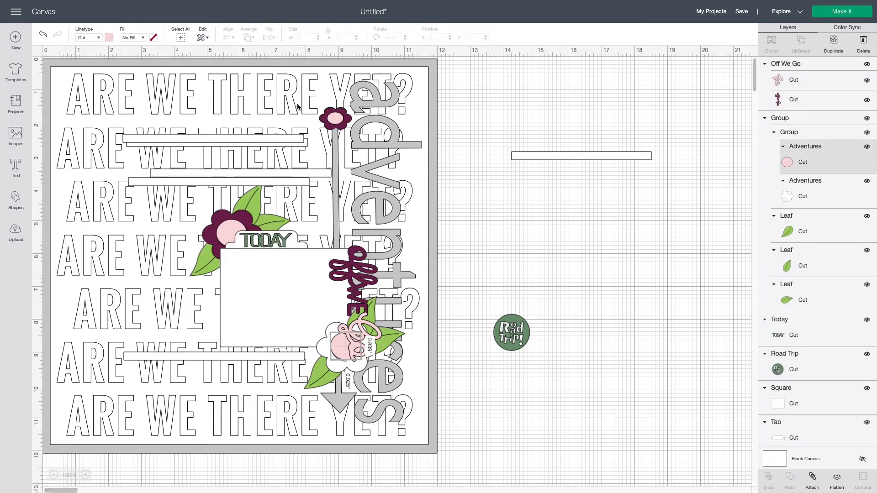
left_click(109, 39)
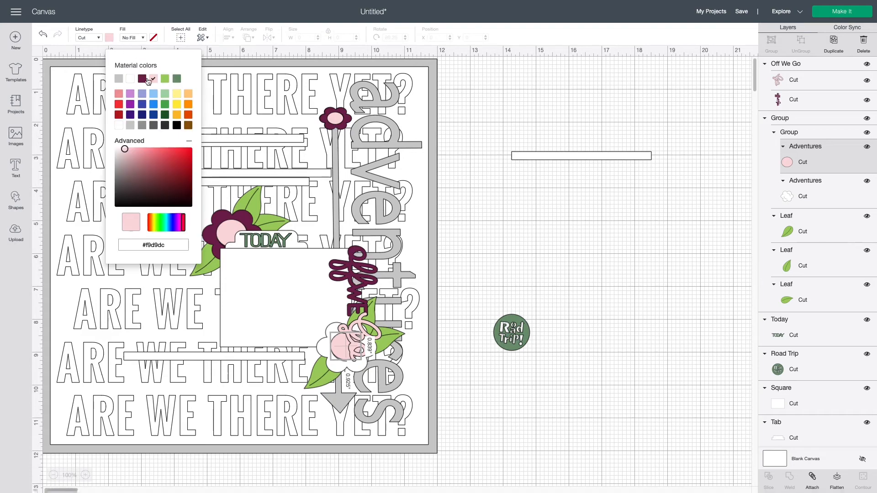
left_click(134, 147)
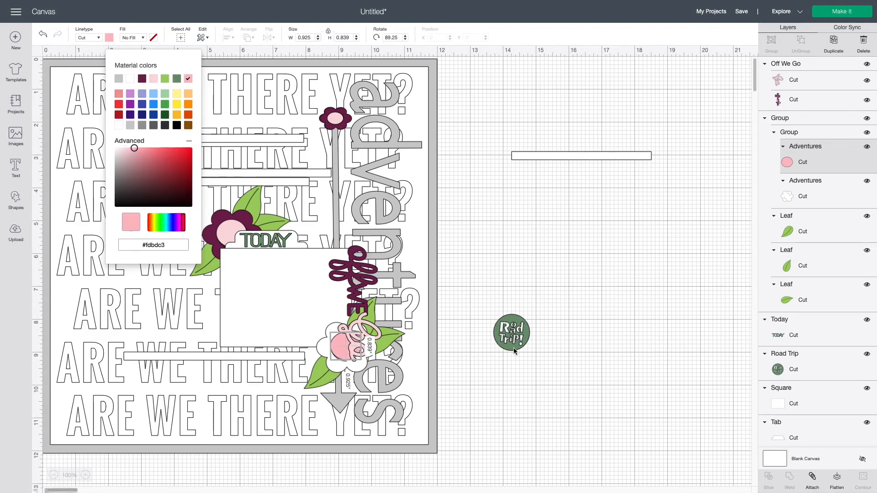
- Place the Road Trip circle in front of the white flower's left side and shift the flower cluster slightly right
left_click_drag(514, 347, 331, 361)
left_click(254, 40)
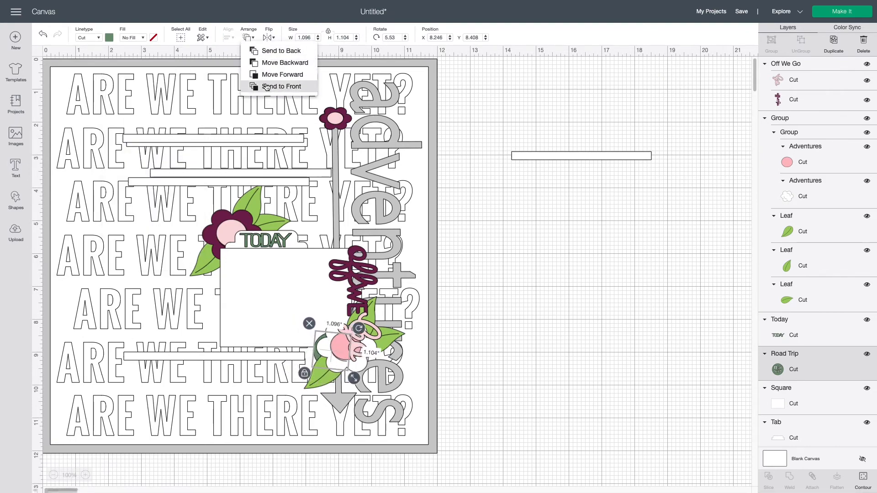
left_click(281, 86)
left_click(585, 260)
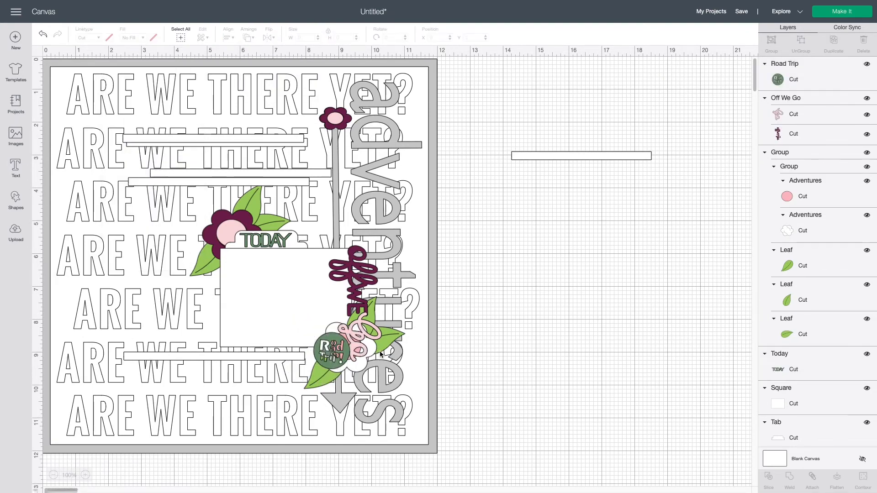
left_click_drag(387, 341, 407, 343)
- Bring the loose 4.25-inch strip onto the page, duplicate it several times, and move the 5.5-inch strips off the page
left_click_drag(273, 138, 273, 164)
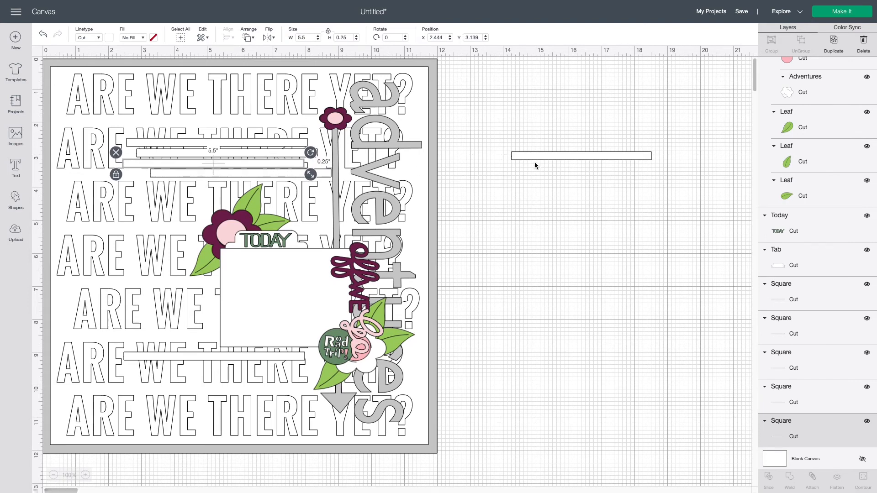
left_click_drag(566, 156, 164, 186)
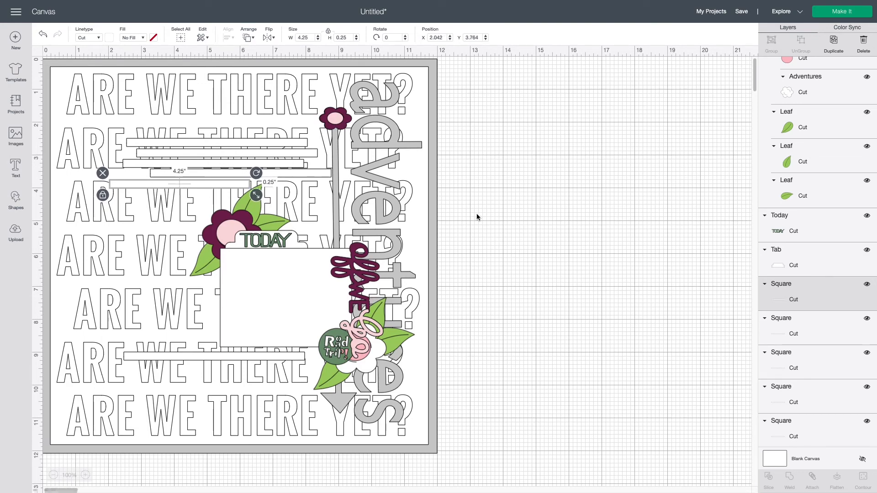
left_click(834, 42)
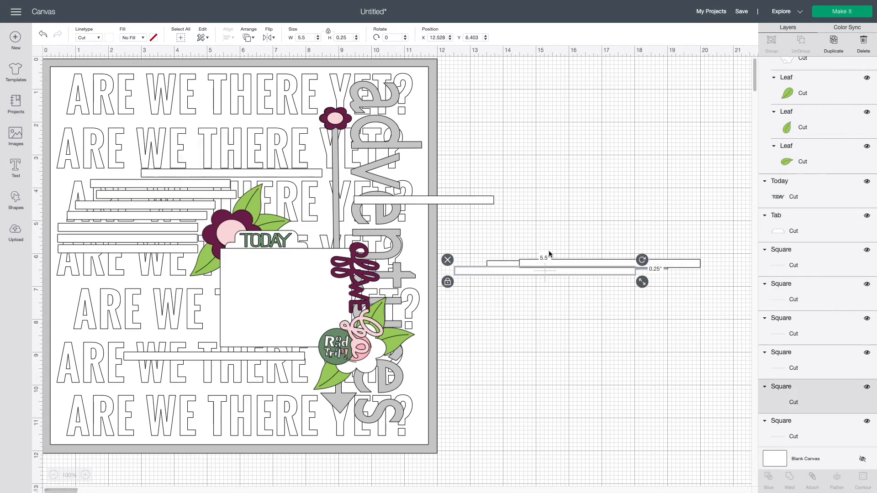
left_click_drag(548, 255, 688, 275)
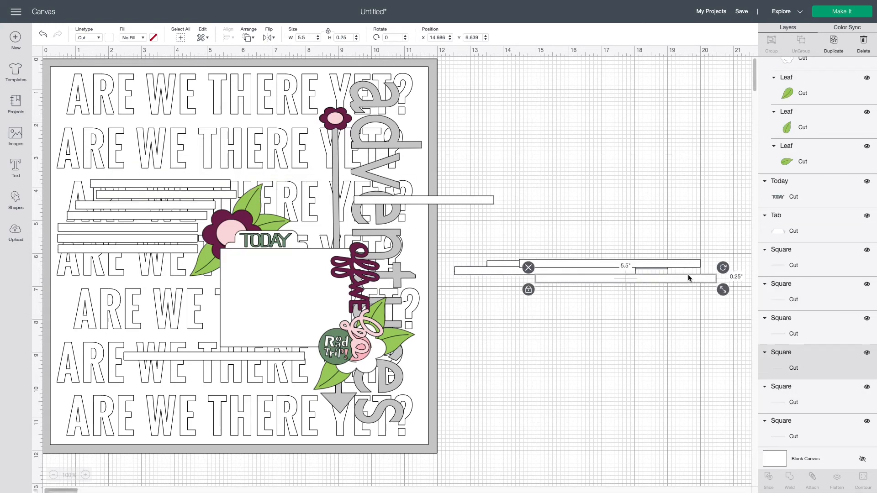
- Stack the 4.25-inch strips in staggered rows beside the photo square's left edge
left_click_drag(198, 183, 167, 293)
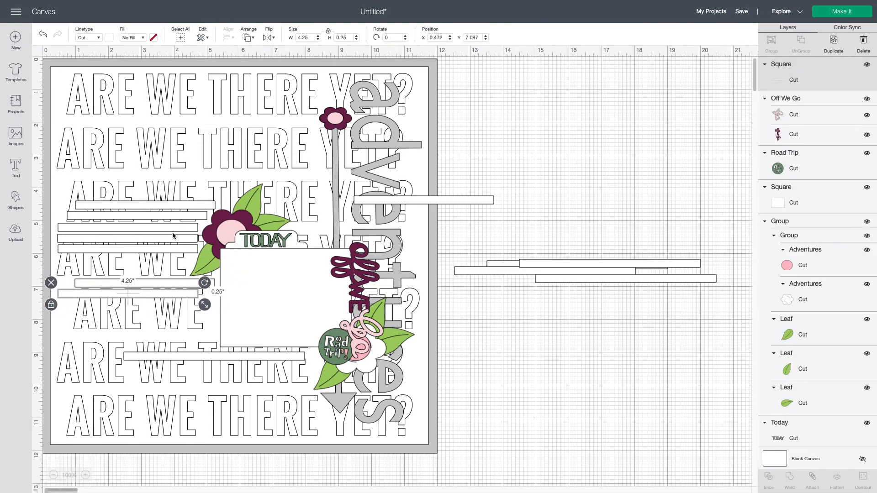
left_click_drag(175, 205, 180, 313)
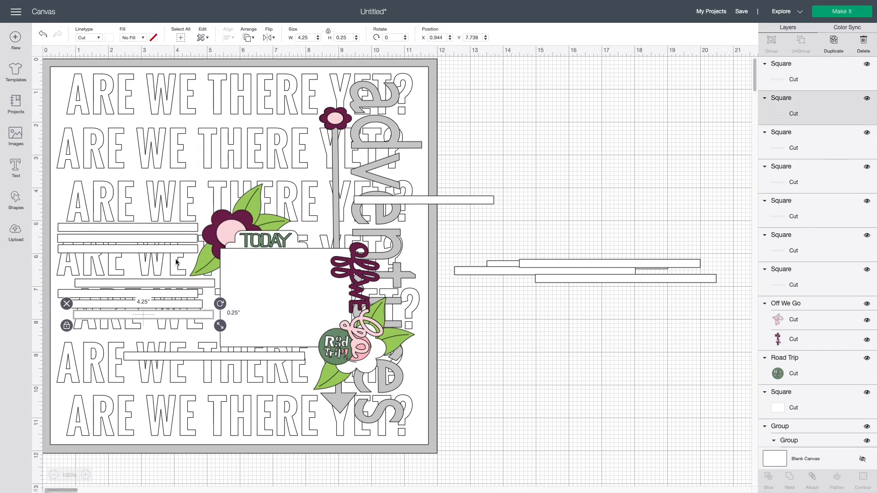
left_click_drag(174, 249, 164, 337)
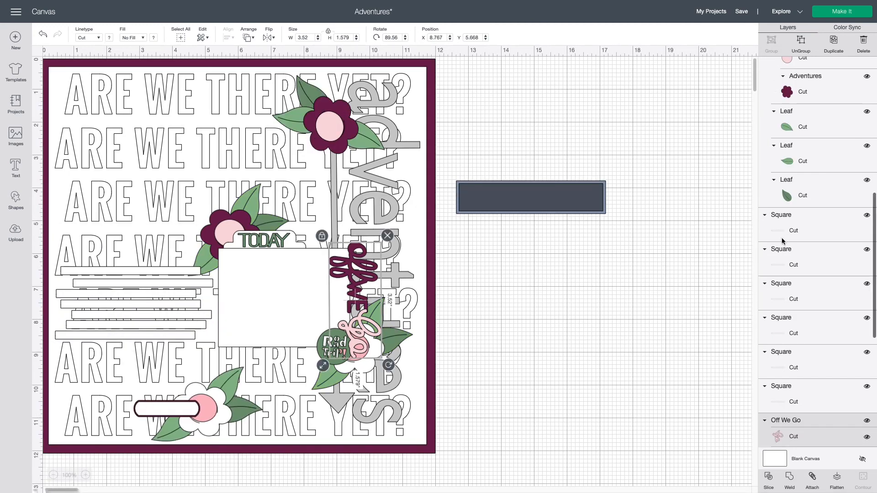
- Recolor the purple layer of the Off We Go title white
scroll(810, 246, "down", 3)
left_click(834, 361)
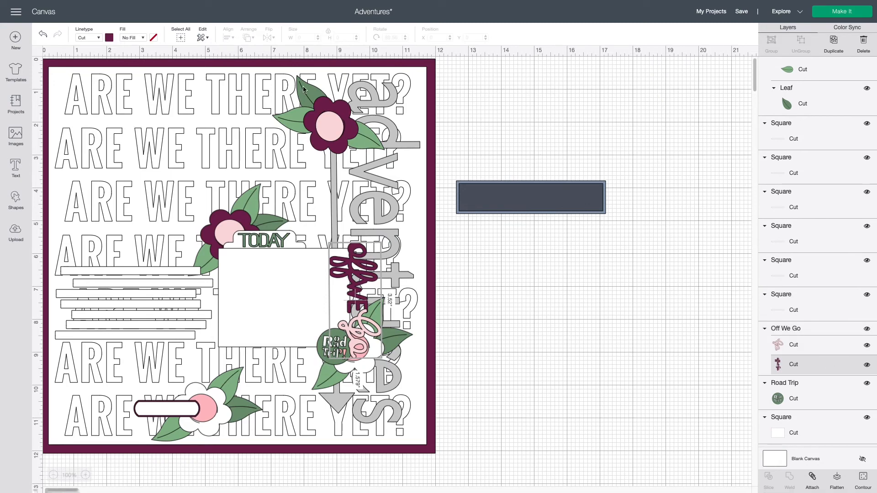
left_click(110, 38)
left_click(131, 79)
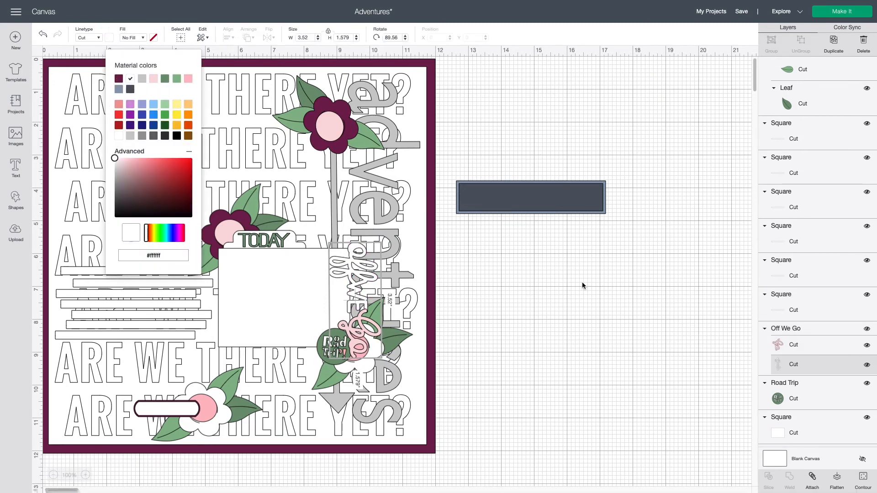
left_click(606, 296)
- Recolor the white petals of the flower behind the Road Trip circle dark purple (#74214f)
left_click(379, 351)
left_click(370, 375)
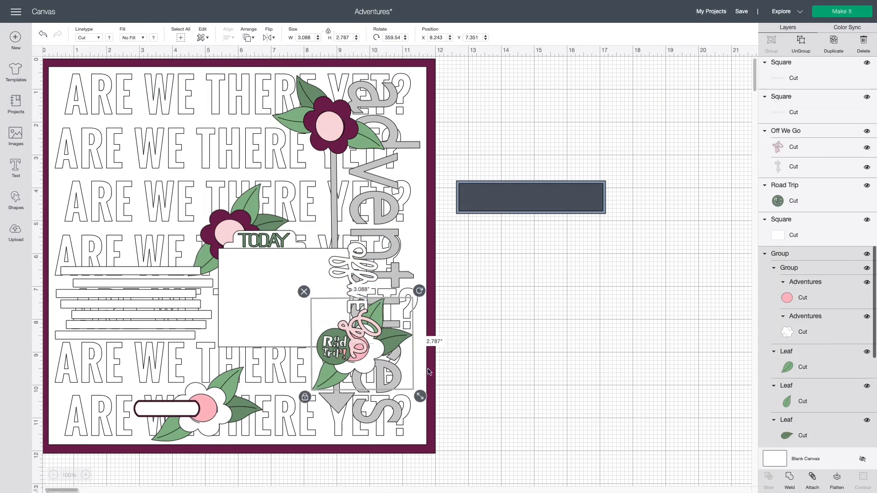
left_click(829, 336)
left_click(108, 38)
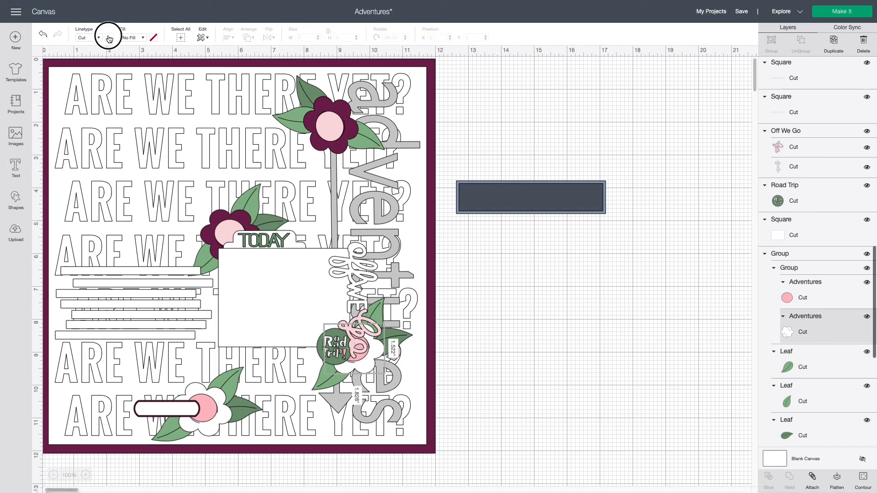
left_click(119, 79)
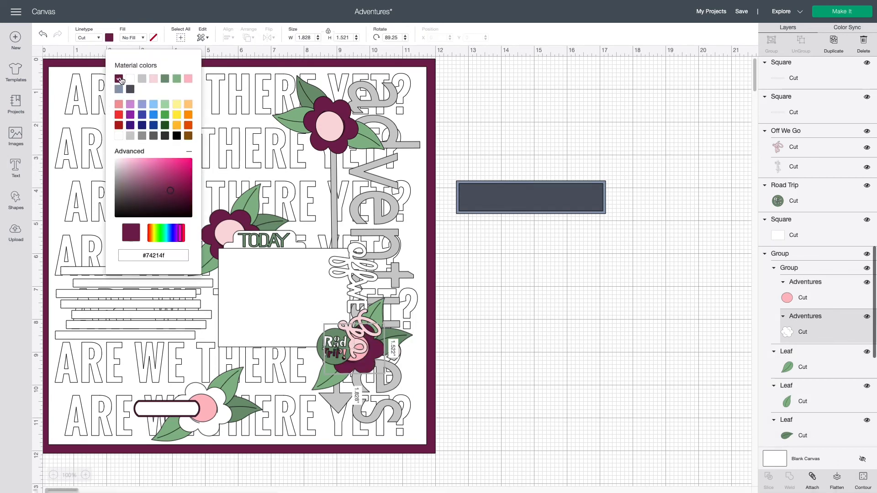
left_click(640, 327)
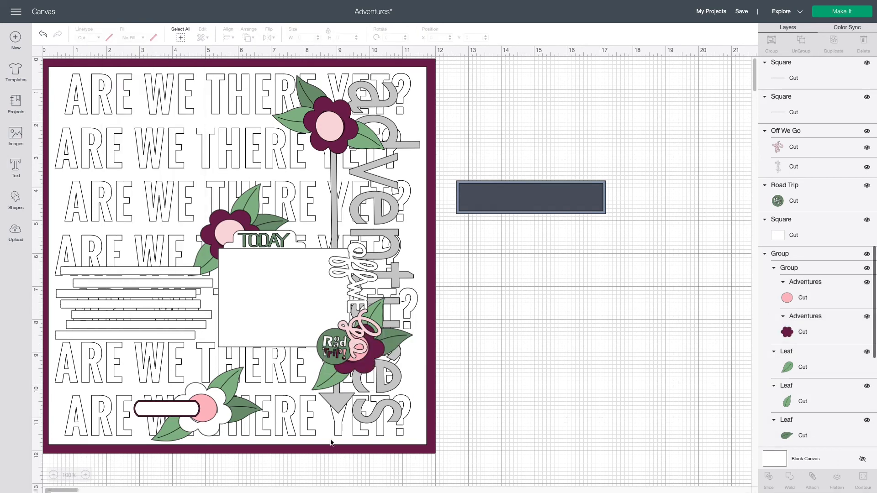
- Recolor the bottom flower's white petals dark purple (#74214f) and its center pale pink (#f9d9dc)
left_click(217, 425)
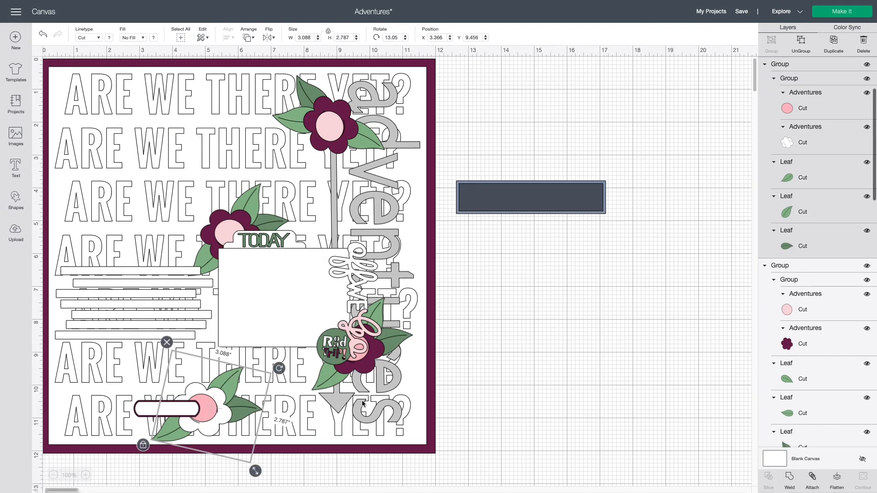
left_click(828, 142)
left_click(110, 38)
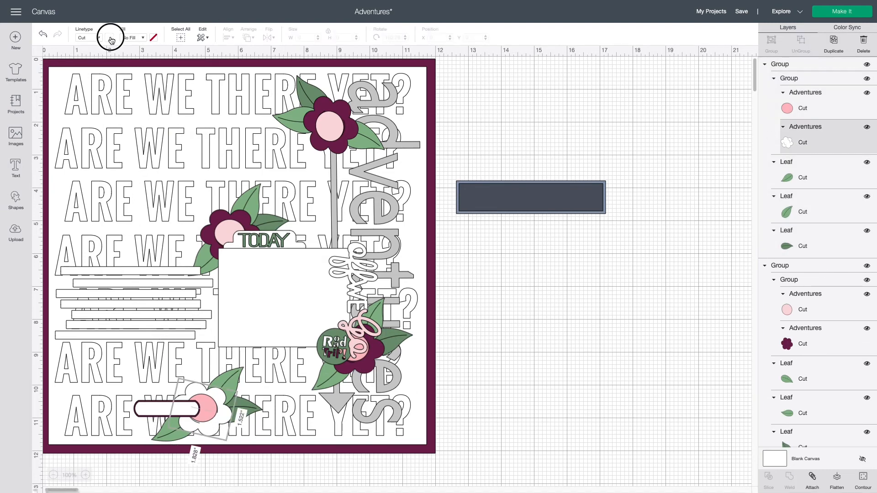
left_click(119, 79)
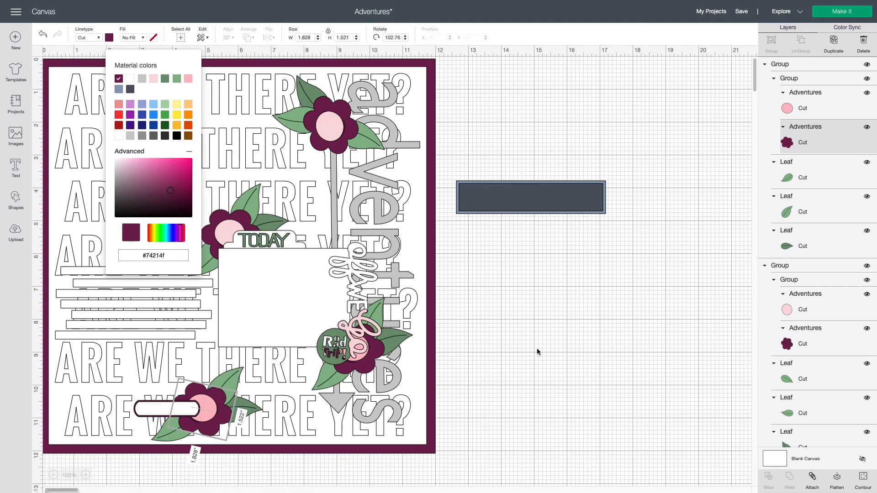
left_click(829, 105)
left_click(156, 81)
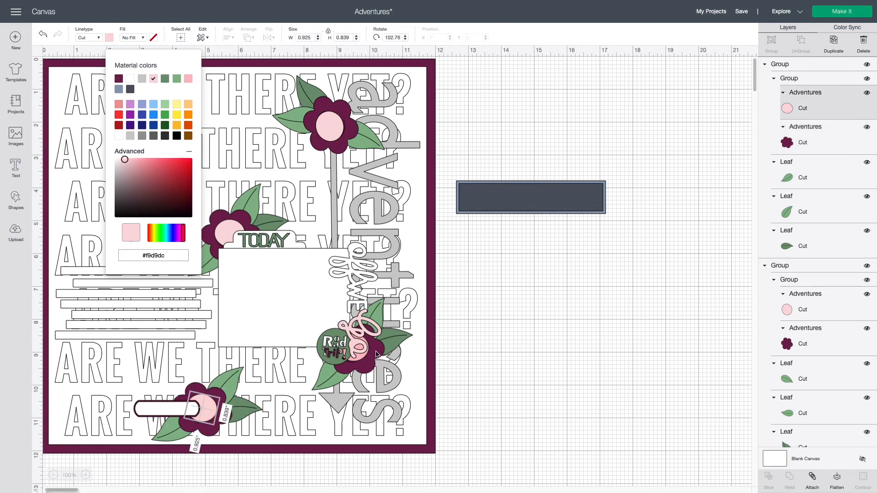
left_click(549, 354)
- Recolor the purple layer of the tab over the bottom flower light gray
left_click(179, 408)
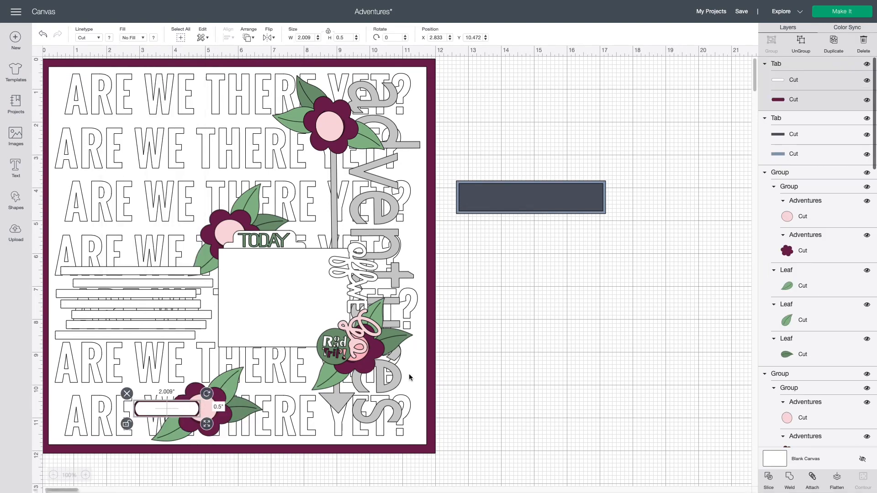
left_click(109, 38)
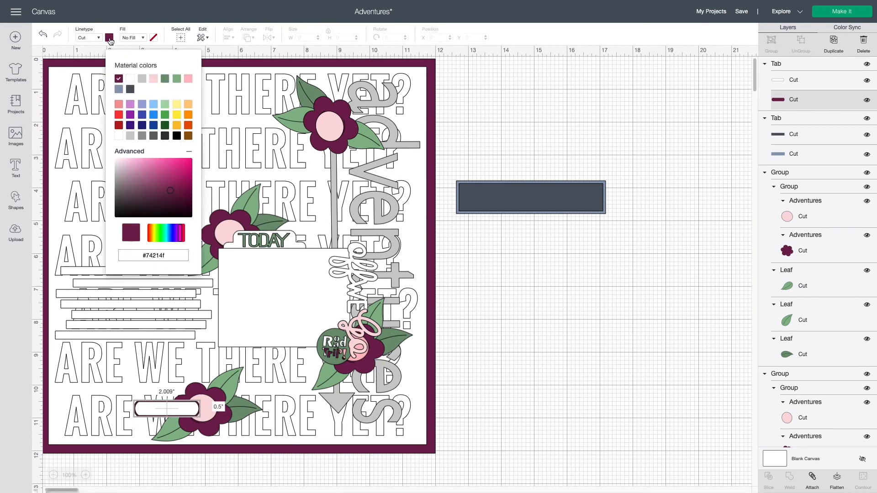
left_click(142, 80)
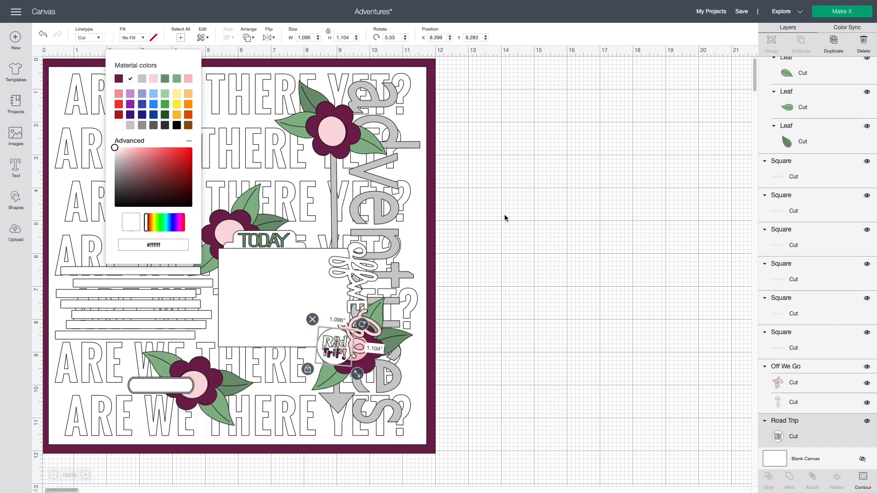
- Try light gray (#cccccc) on the Road Trip circle and return it to white
left_click(142, 80)
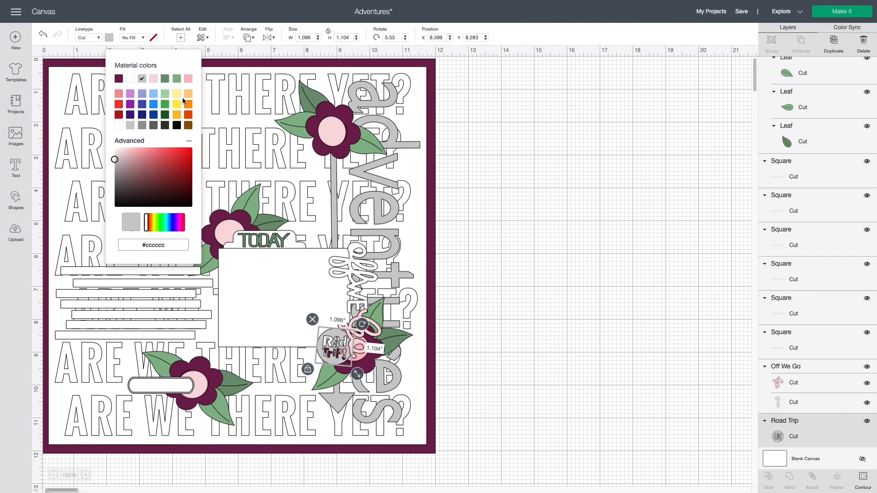
left_click(130, 80)
left_click(625, 253)
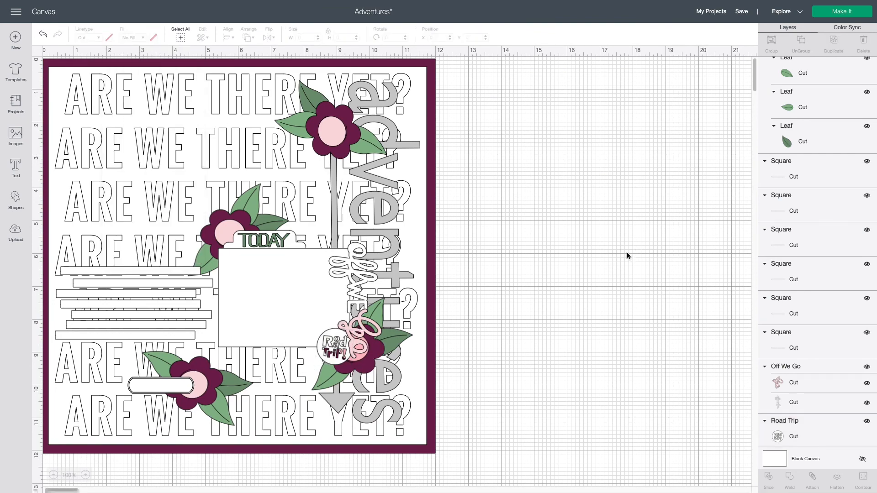
- Nudge the 12-inch purple background square to even out its border around the lettered layer
left_click(432, 224)
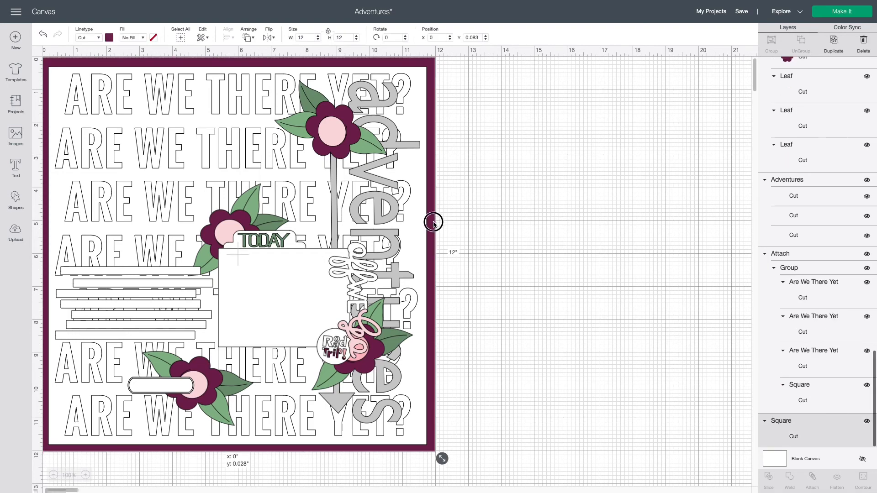
left_click_drag(431, 224, 429, 226)
left_click(625, 246)
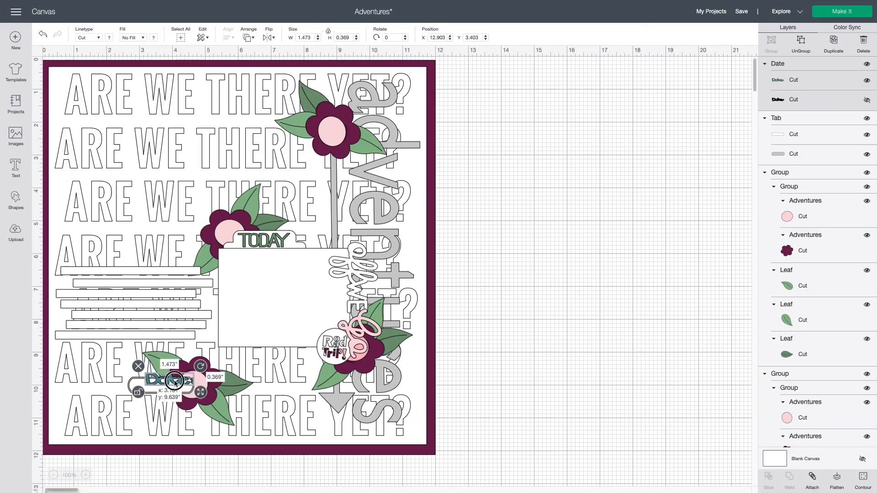
- Center the Date title on the rounded tab over the bottom flower and recolor it light gray
left_click_drag(164, 385, 169, 388)
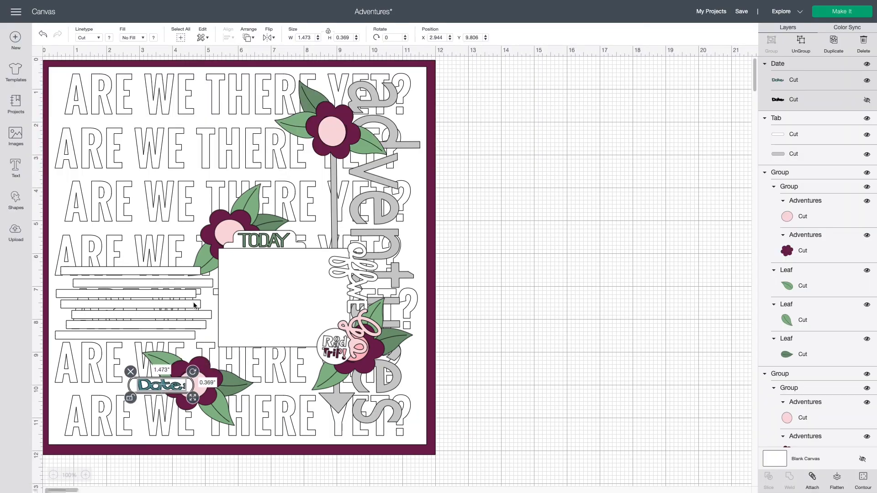
left_click(109, 38)
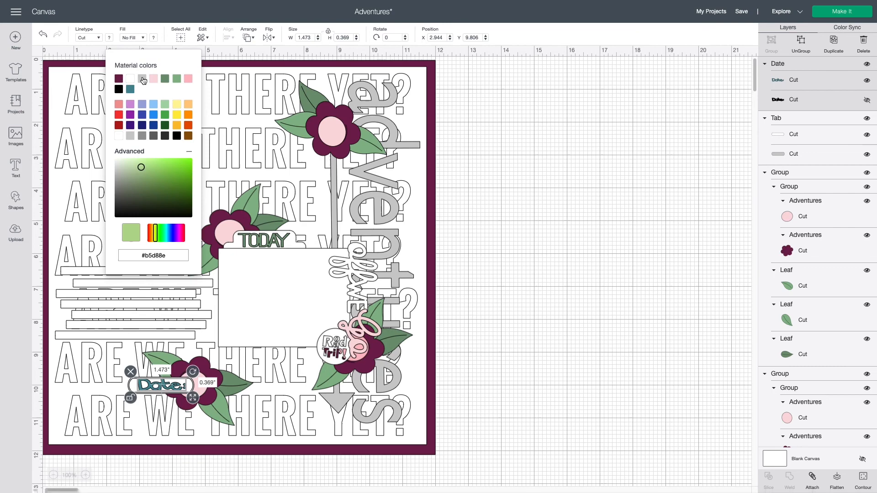
left_click(562, 249)
- Insert a circle beside the page, shrink it to about 0.208 inch and recolor it light gray (#cccccc)
left_click(16, 198)
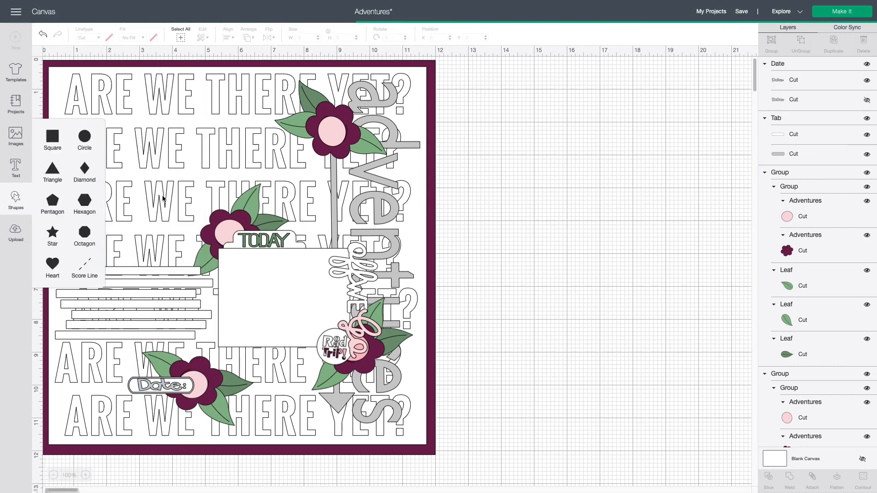
left_click_drag(163, 166, 594, 264)
left_click_drag(631, 308, 527, 217)
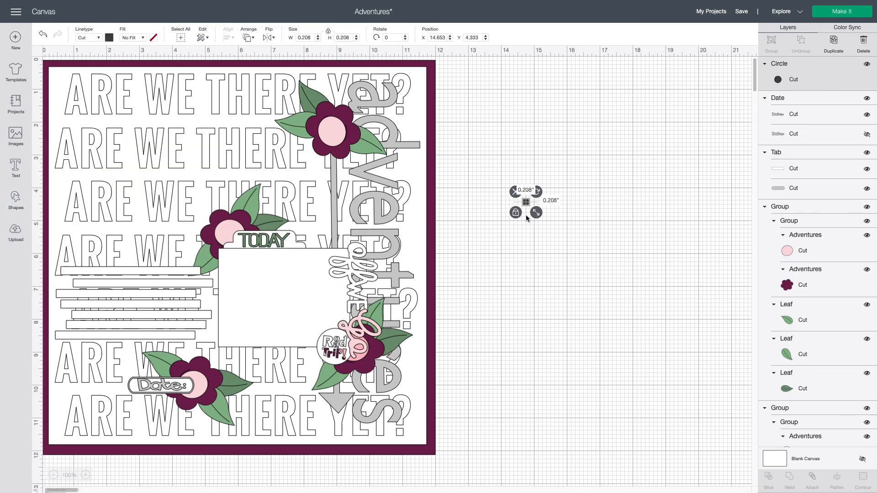
left_click(109, 37)
left_click(142, 78)
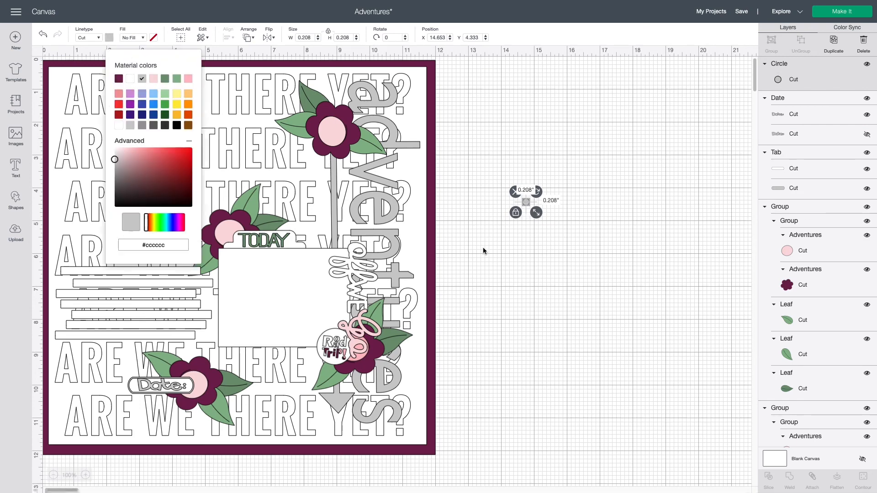
left_click(524, 266)
- Scatter small gray circles, including a 0.153-inch copy, above and beside the left leaf of the top flower
left_click_drag(525, 201, 290, 119)
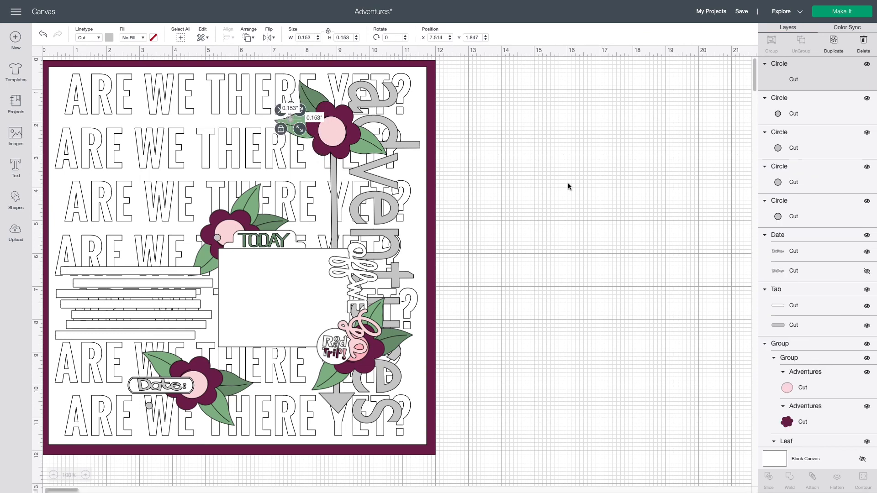
left_click(568, 187)
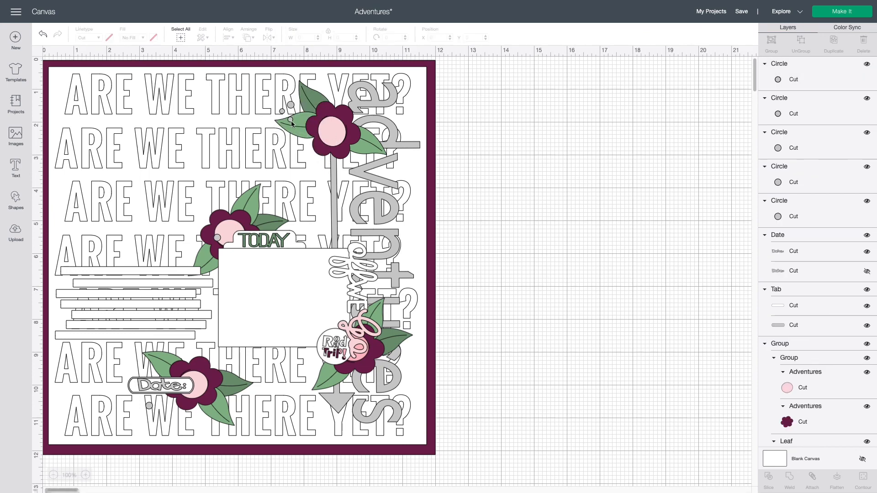
mouse_move(290, 120)
left_mouse_down()
mouse_move(326, 124)
mouse_move(281, 98)
mouse_move(286, 118)
left_mouse_up()
left_click(552, 141)
left_click(287, 116)
left_click(513, 148)
left_click_drag(314, 121, 265, 85)
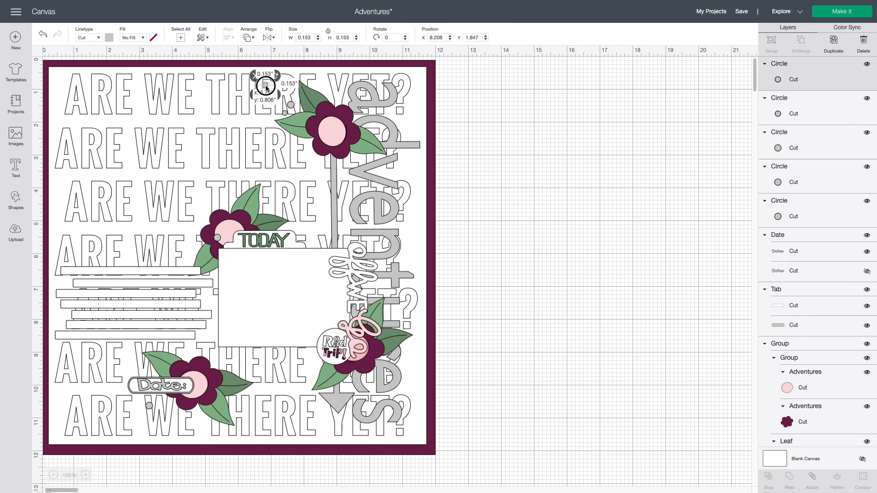
- Duplicate the 0.153-inch gray circle and place copies around the photo square's upper-left corner by the middle flower
left_click(828, 47)
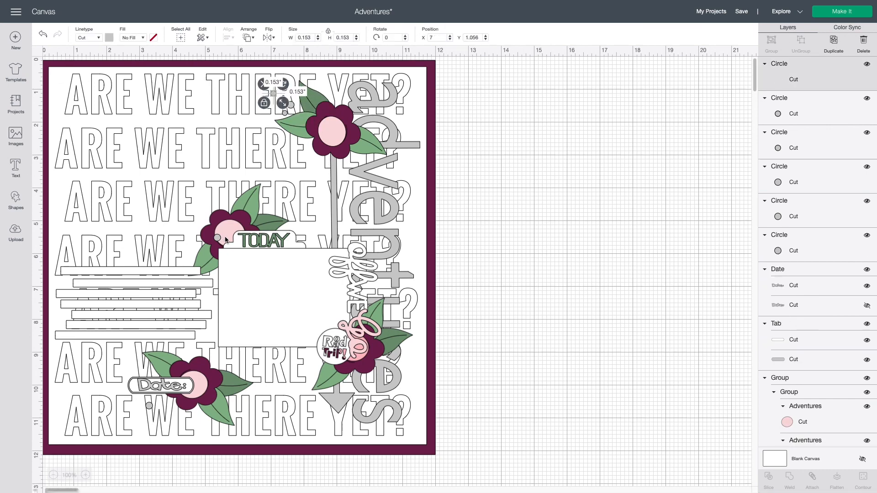
left_click_drag(275, 95, 238, 254)
left_click(834, 41)
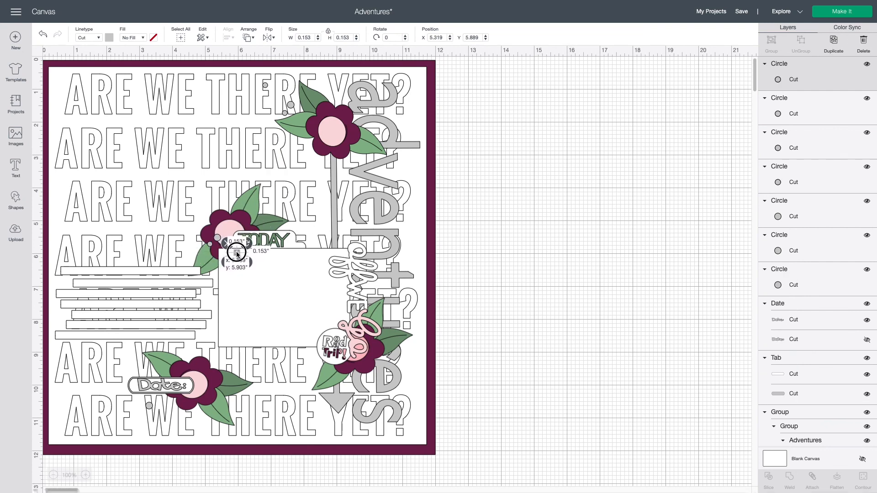